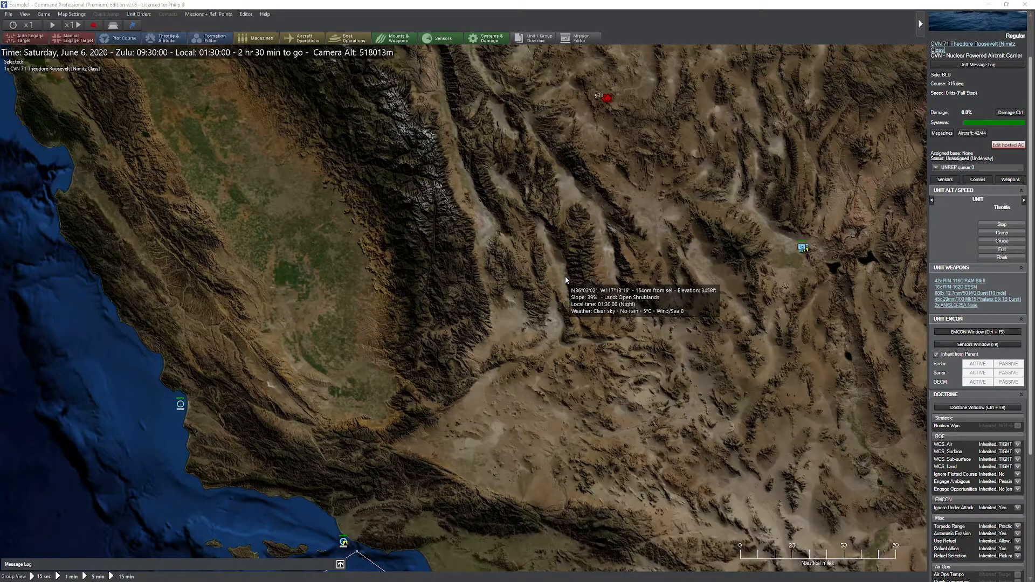
# Step: Select the LHD 1 Wasp and open its unit doctrine window at the Weapon/Release Authorization tab, then close it
pyautogui.moveTo(566, 287); pyautogui.dragTo(577, 277)
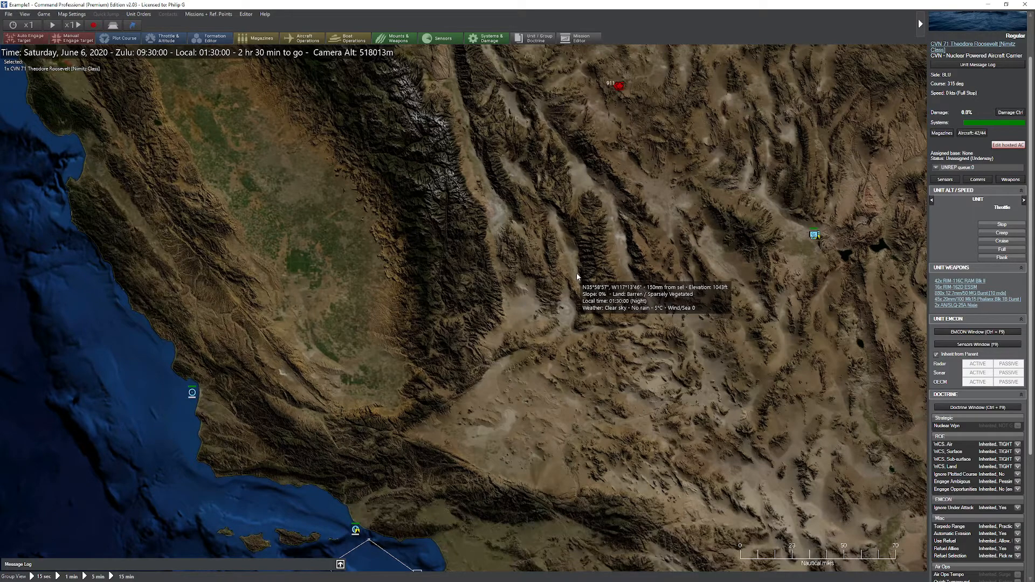
pyautogui.moveTo(558, 267)
pyautogui.mouseDown()
pyautogui.moveTo(596, 271)
pyautogui.moveTo(578, 271)
pyautogui.mouseUp()
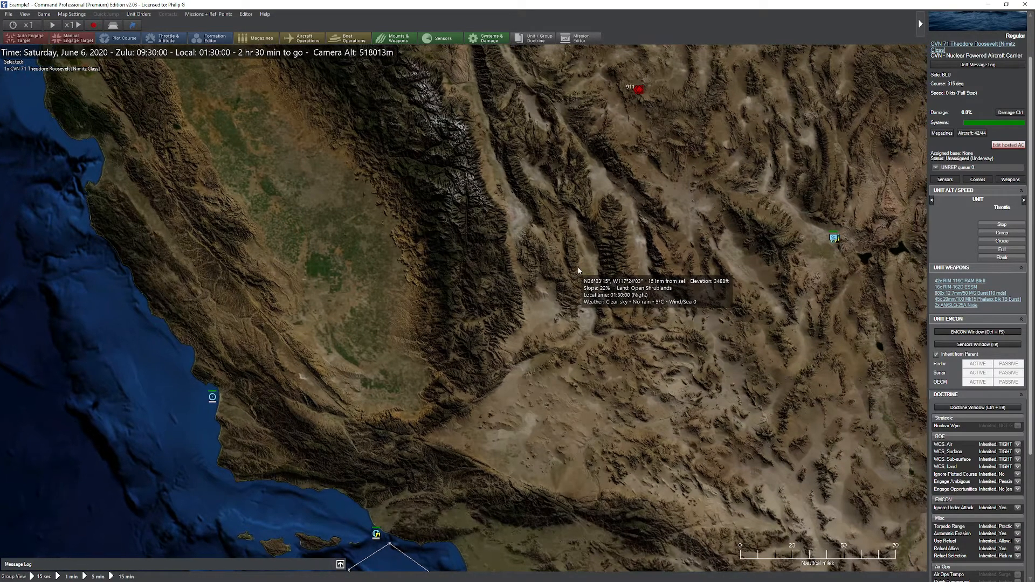
pyautogui.click(376, 534)
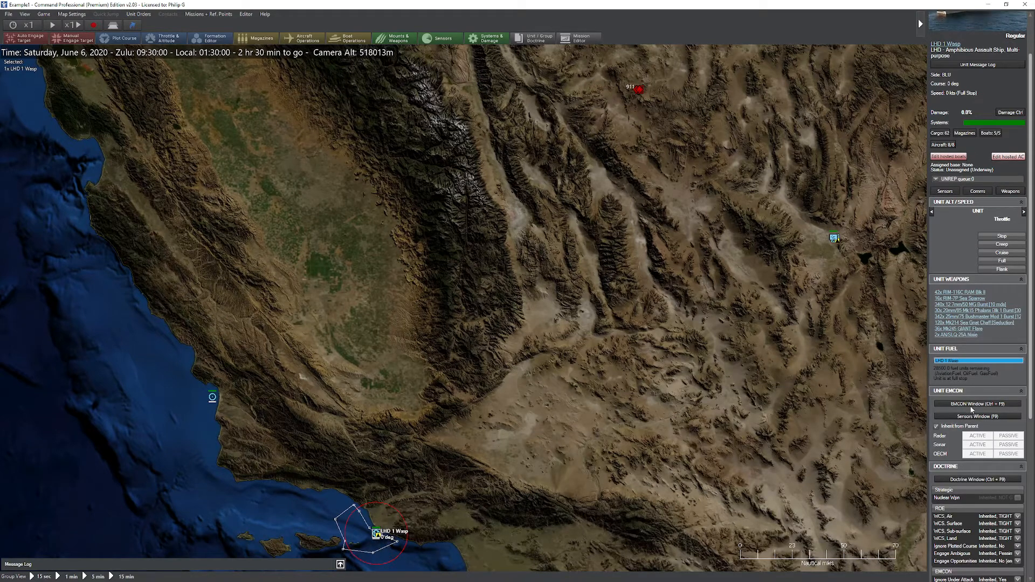
pyautogui.click(953, 480)
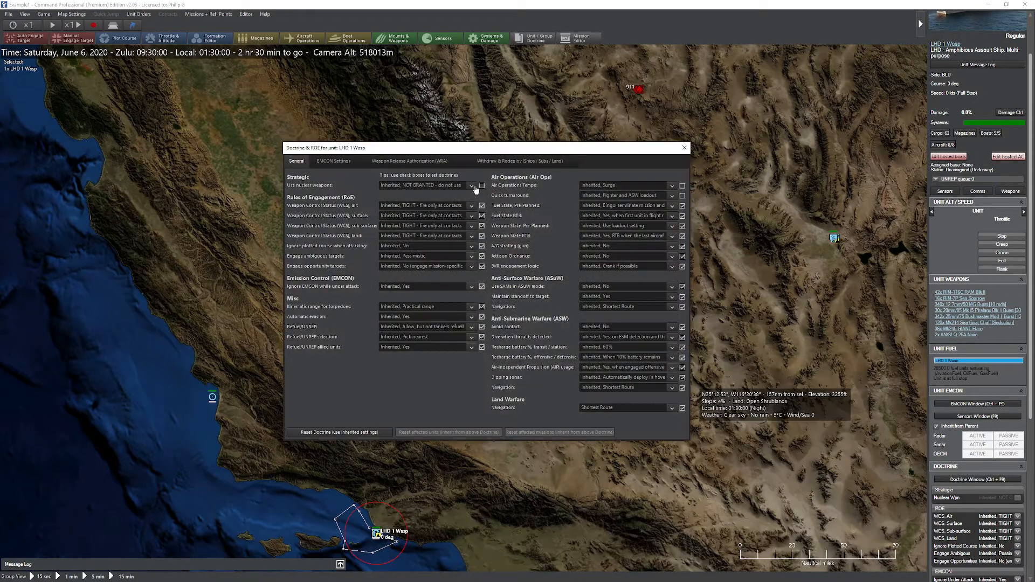
pyautogui.click(416, 161)
pyautogui.click(684, 147)
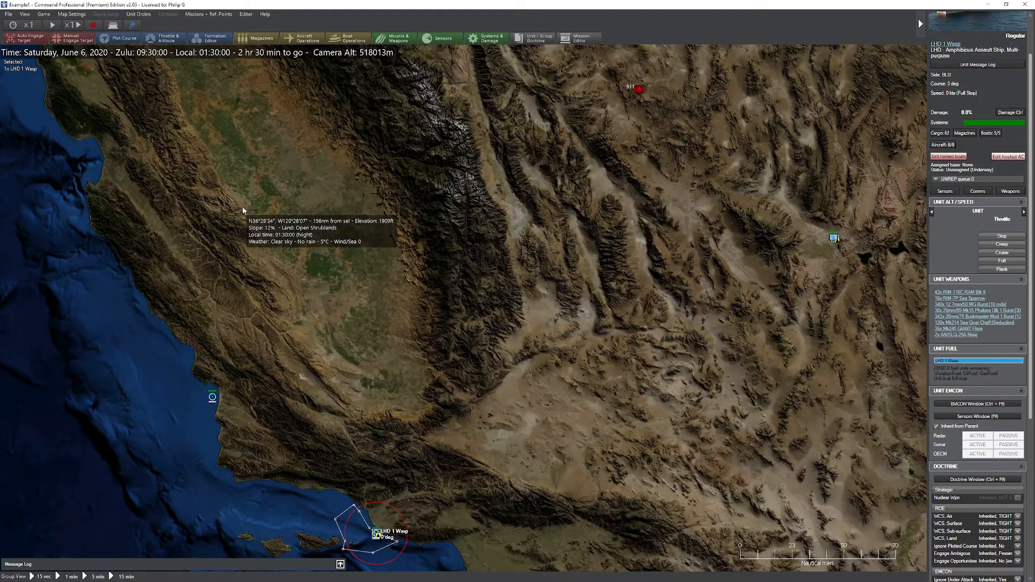
# Step: Open the side-wide Doctrine, EMCON and WRA window at its Weapon/Release Authorization tab
pyautogui.hotkey('ctrl', 'shift', 'F9')
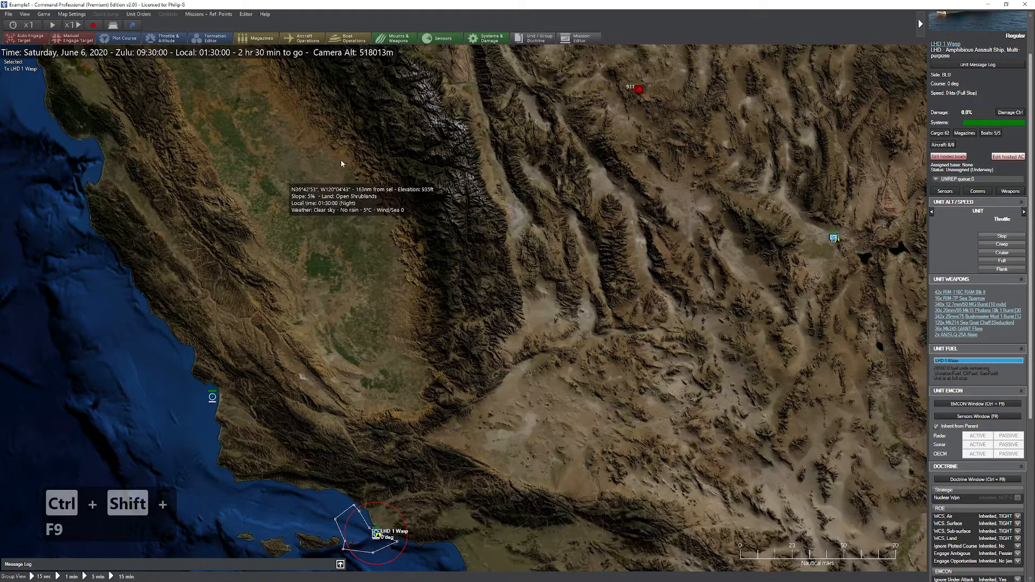
pyautogui.click(62, 15)
pyautogui.moveTo(43, 14)
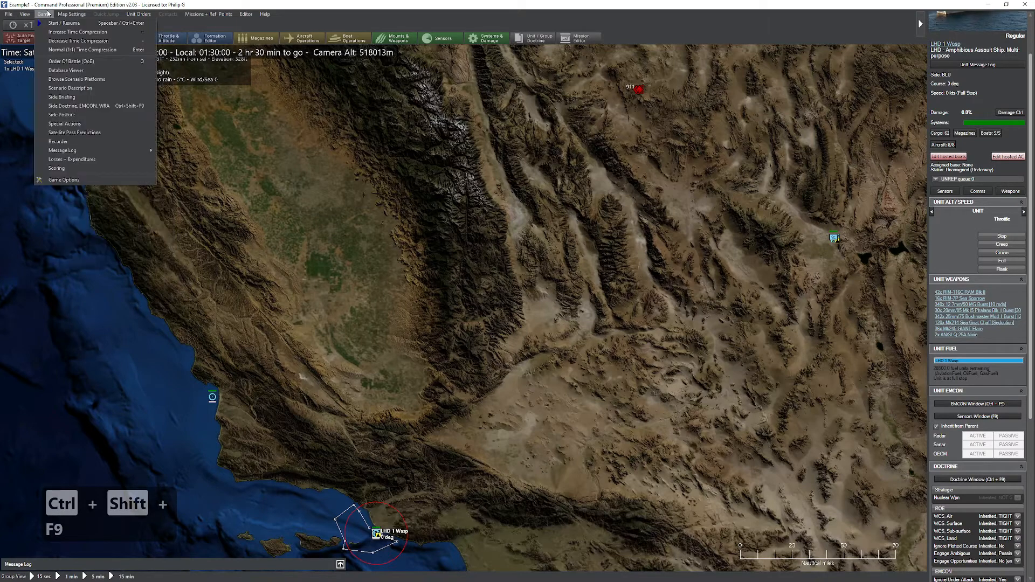
pyautogui.click(78, 108)
pyautogui.click(409, 161)
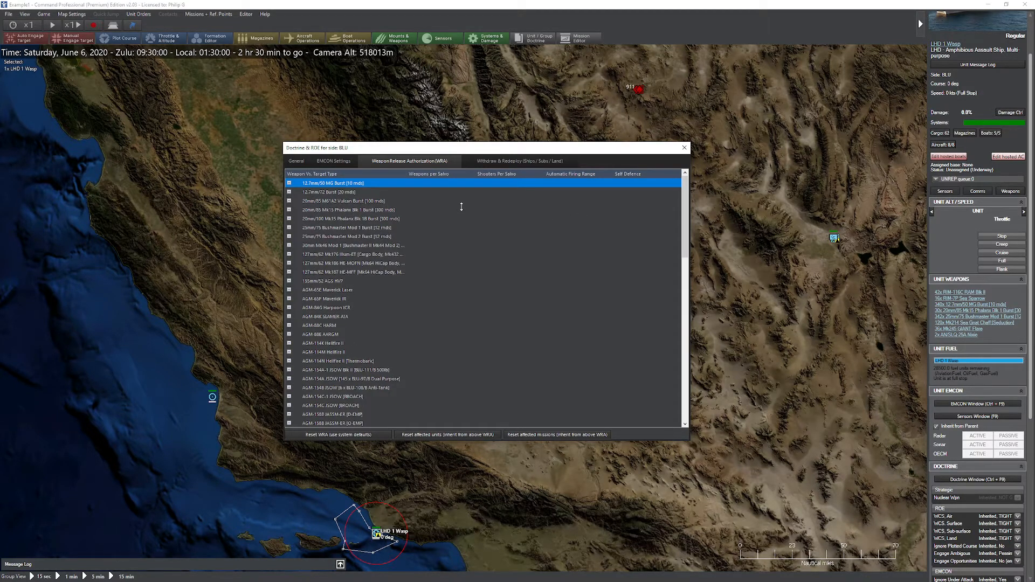
# Step: Expand the AGM-88C HARM entry and set its Radar – Unspecified weapons per salvo to 1 rnd
pyautogui.scroll(-1, 343, 224)
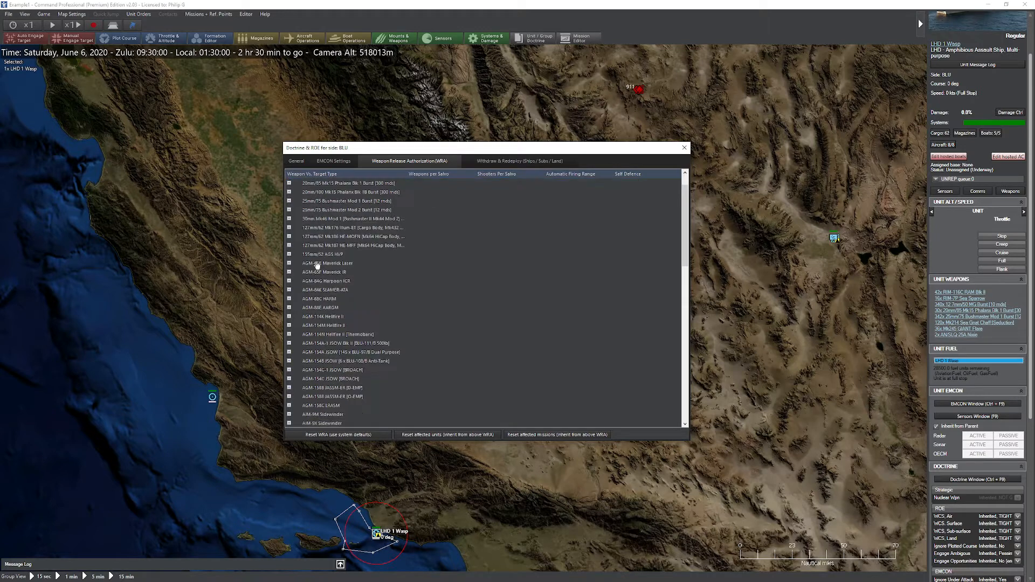
pyautogui.click(289, 298)
pyautogui.scroll(-2, 445, 239)
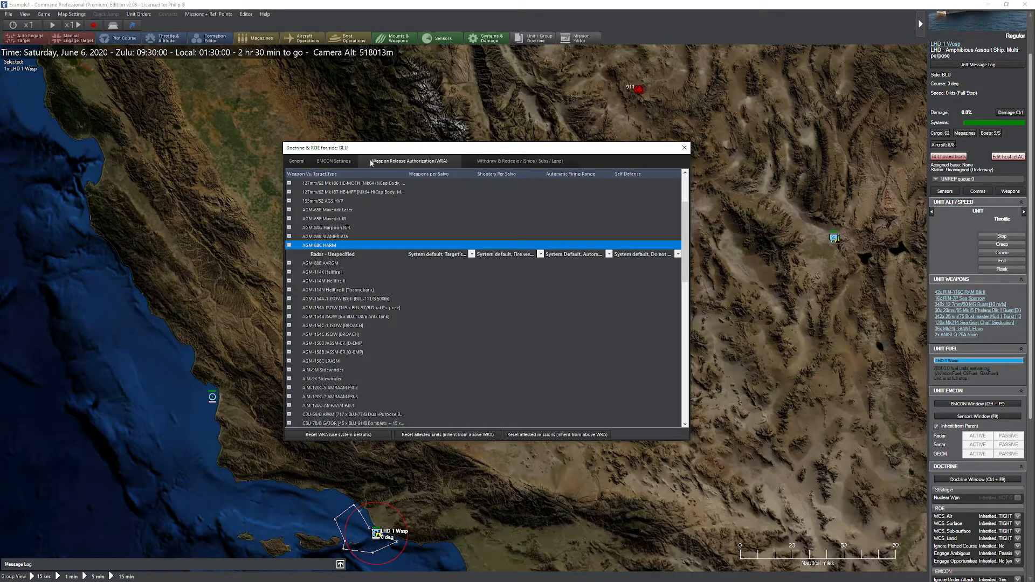
pyautogui.click(453, 255)
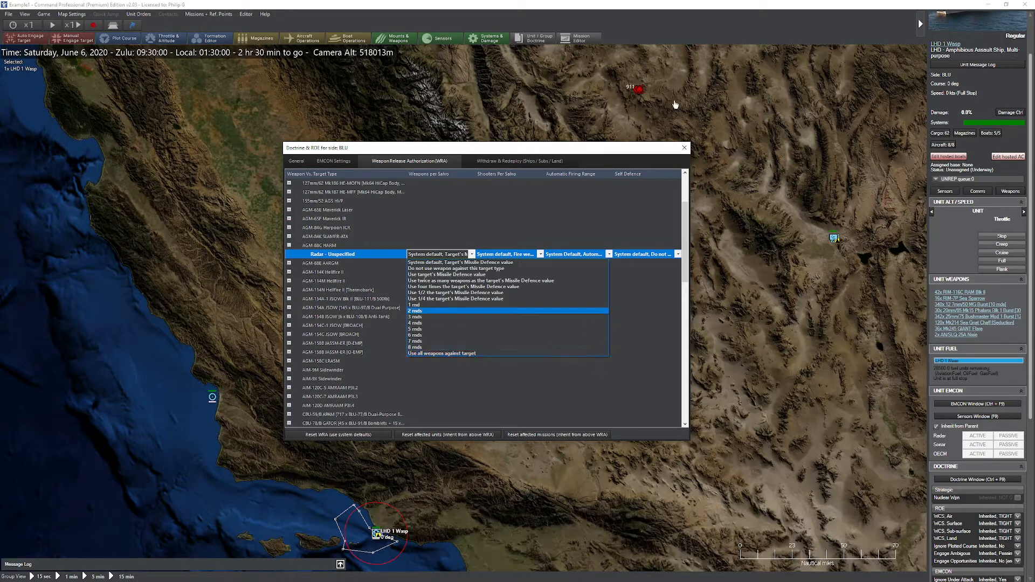
pyautogui.click(424, 306)
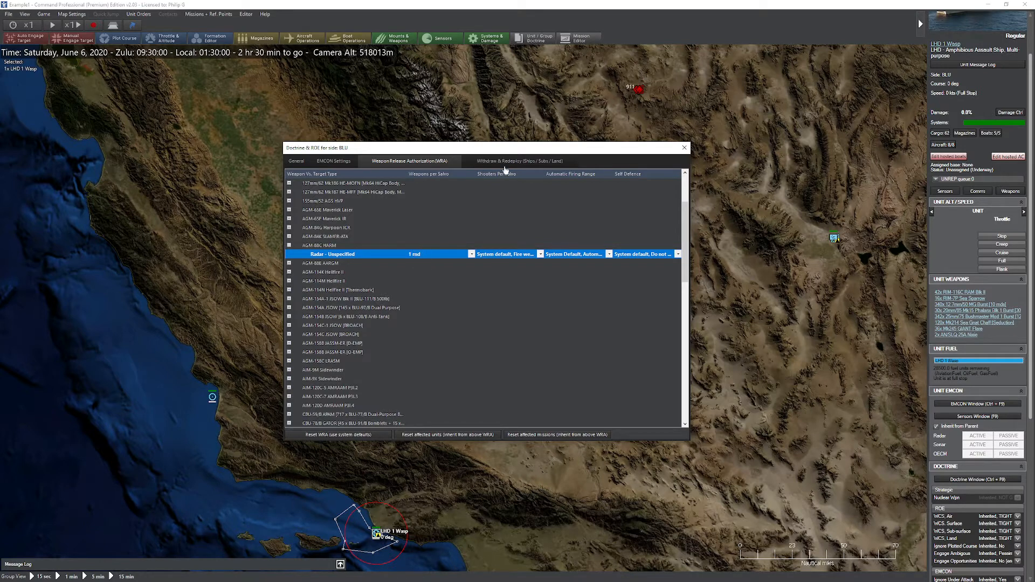
# Step: Set the HARM radar row's shooters per salvo to 2 units and weapons per salvo to 2 rnds
pyautogui.click(506, 255)
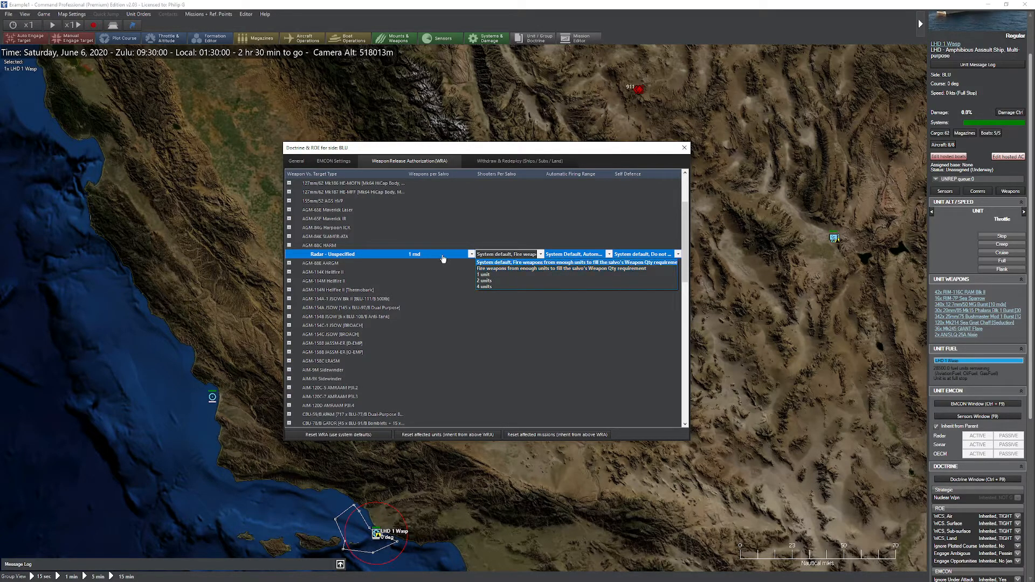
pyautogui.click(490, 281)
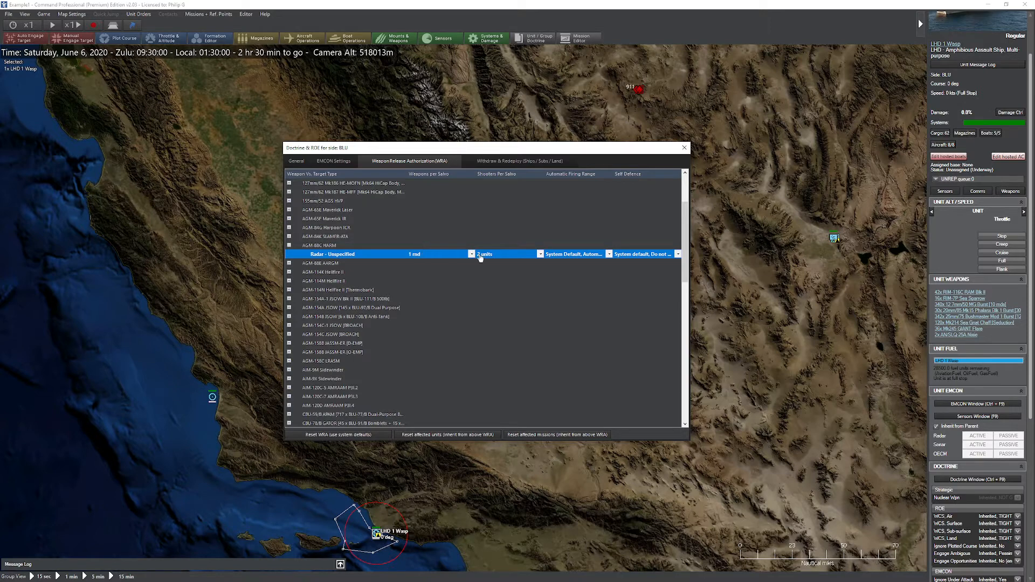
pyautogui.click(416, 257)
pyautogui.click(437, 311)
# Step: Set the HARM radar row to fire from enough units to fill the salvo, with weapons per salvo at 1 rnd
pyautogui.click(496, 256)
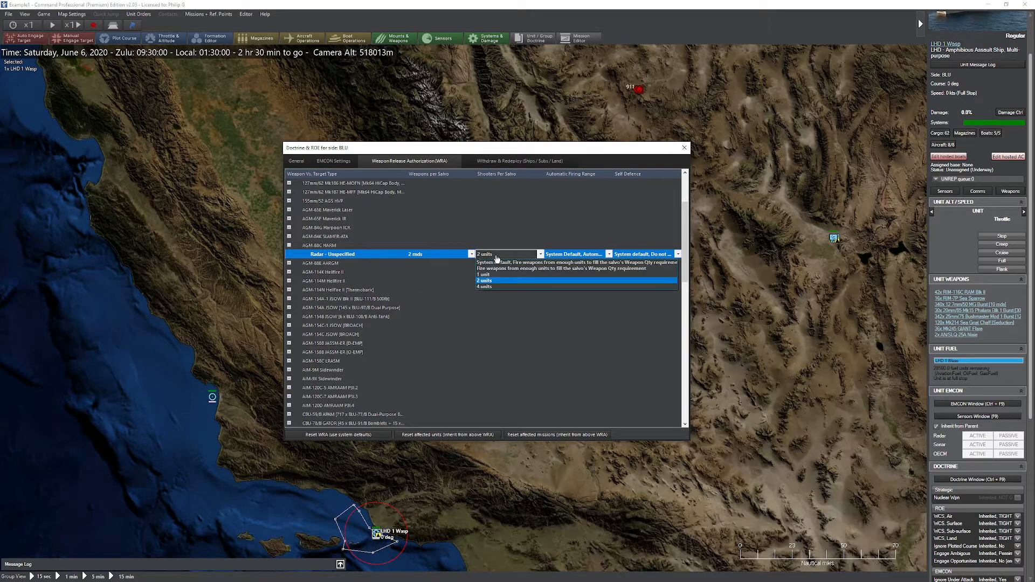
pyautogui.click(496, 269)
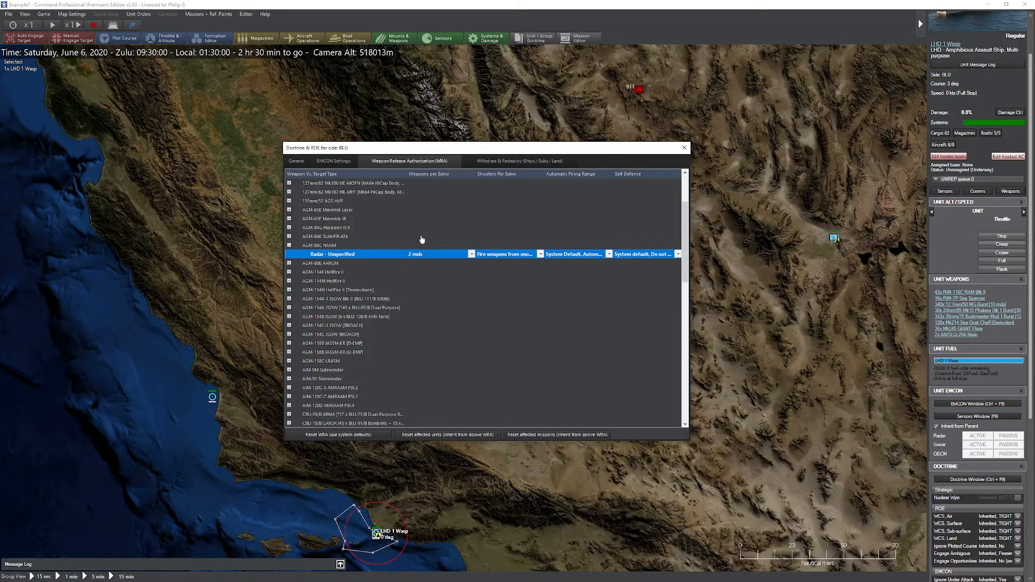
pyautogui.click(432, 254)
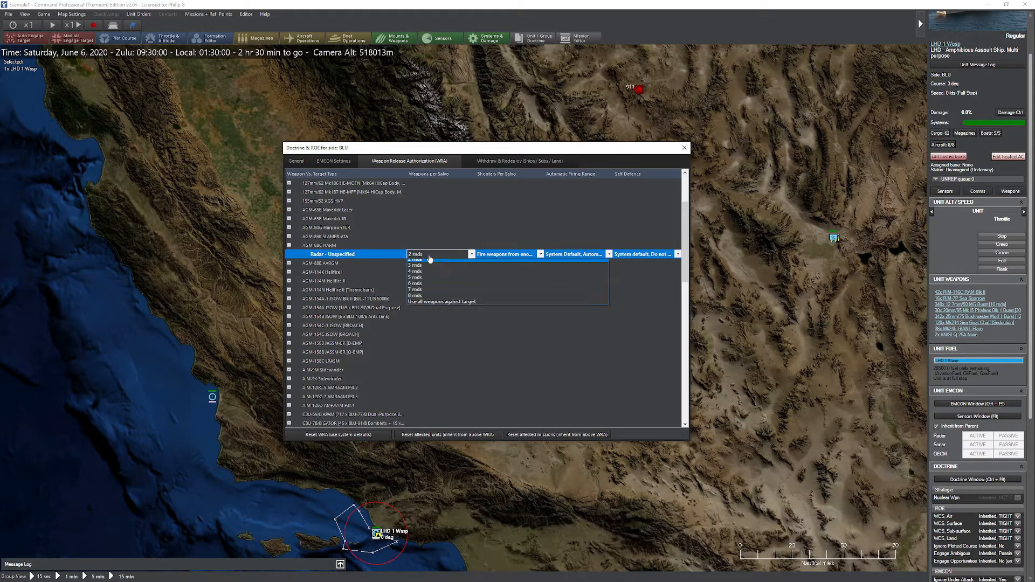
pyautogui.click(459, 305)
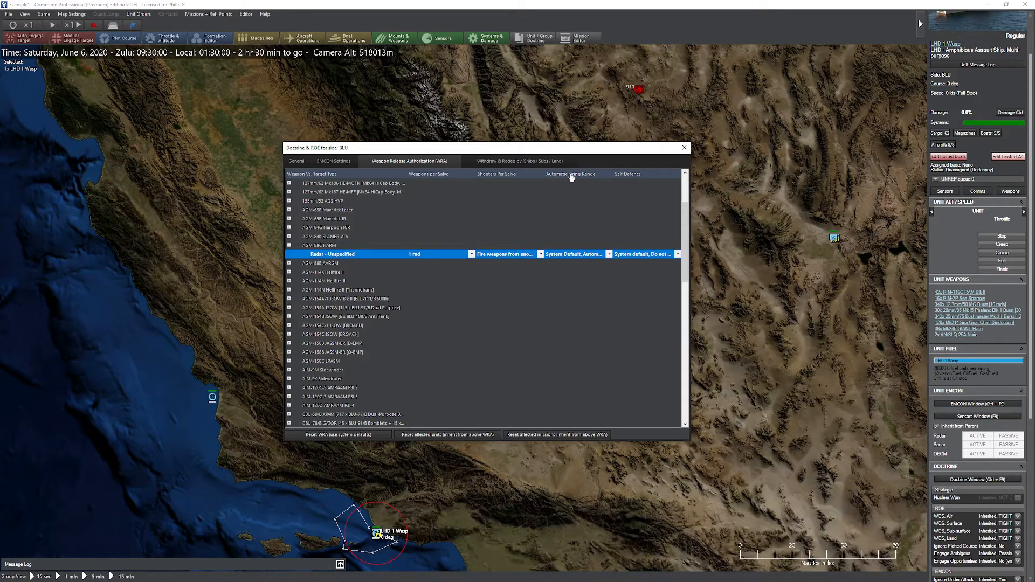
# Step: Set the HARM radar row's automatic firing range to 30 nm and self defence to Maximum range
pyautogui.click(608, 255)
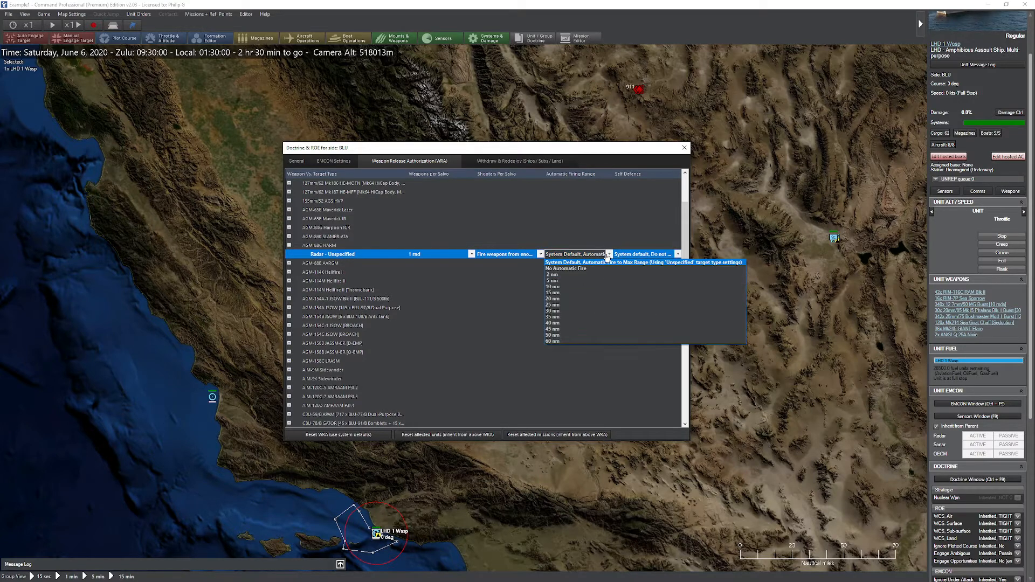
pyautogui.click(563, 313)
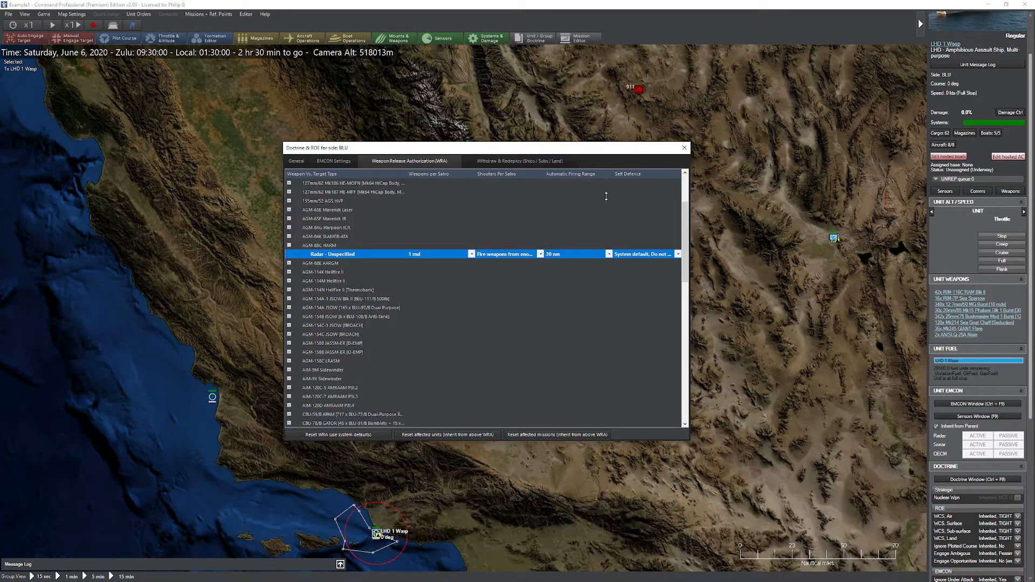
pyautogui.click(635, 254)
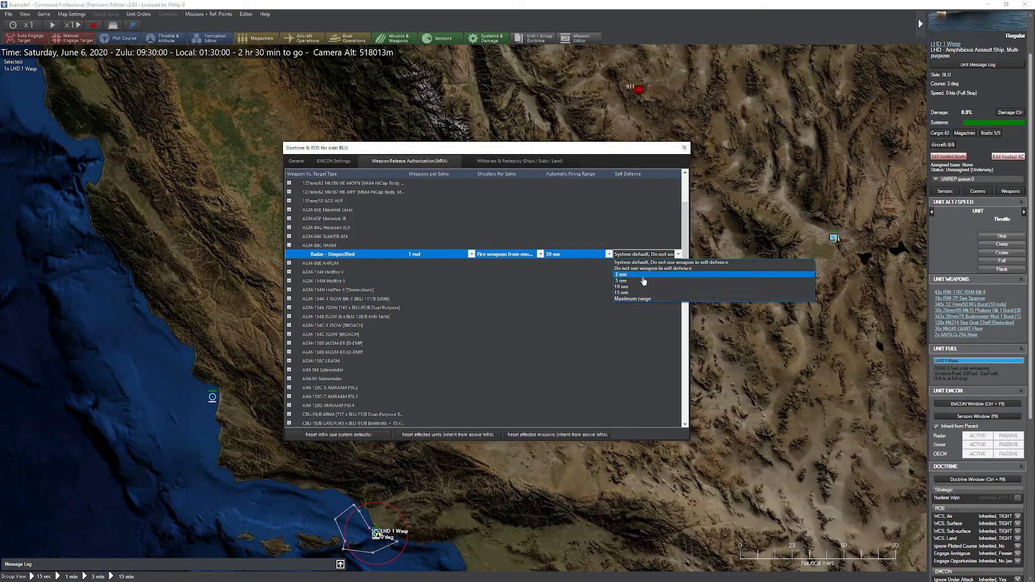
pyautogui.click(623, 299)
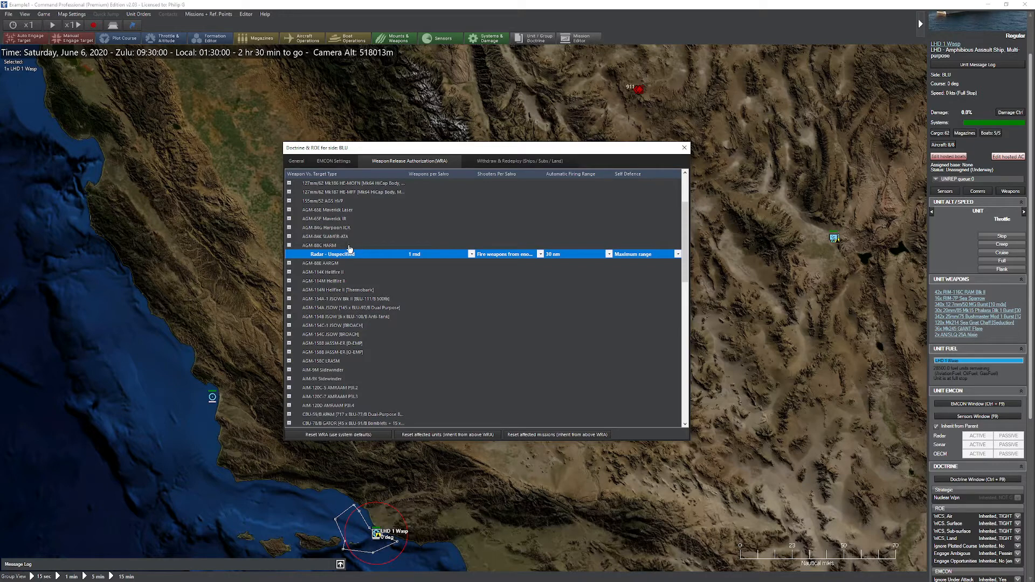
# Step: Collapse the HARM, expand the AIM-9X Sidewinder and set 5th Generation Fighter/Attack weapons per salvo to 2 rnds (non-cooperative target)
pyautogui.click(294, 246)
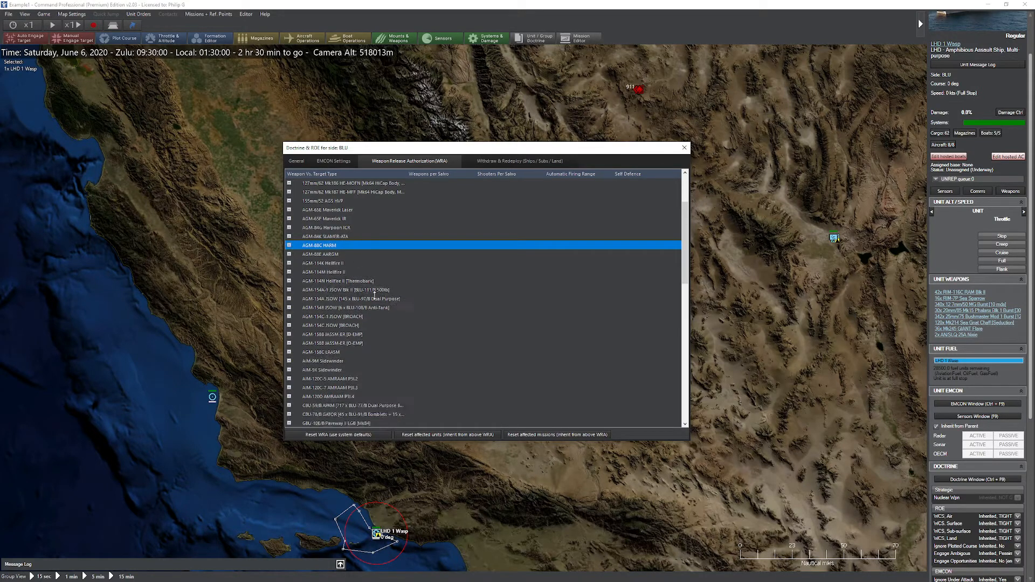
pyautogui.scroll(-1, 395, 292)
pyautogui.scroll(-1, 395, 292)
pyautogui.scroll(-2, 358, 268)
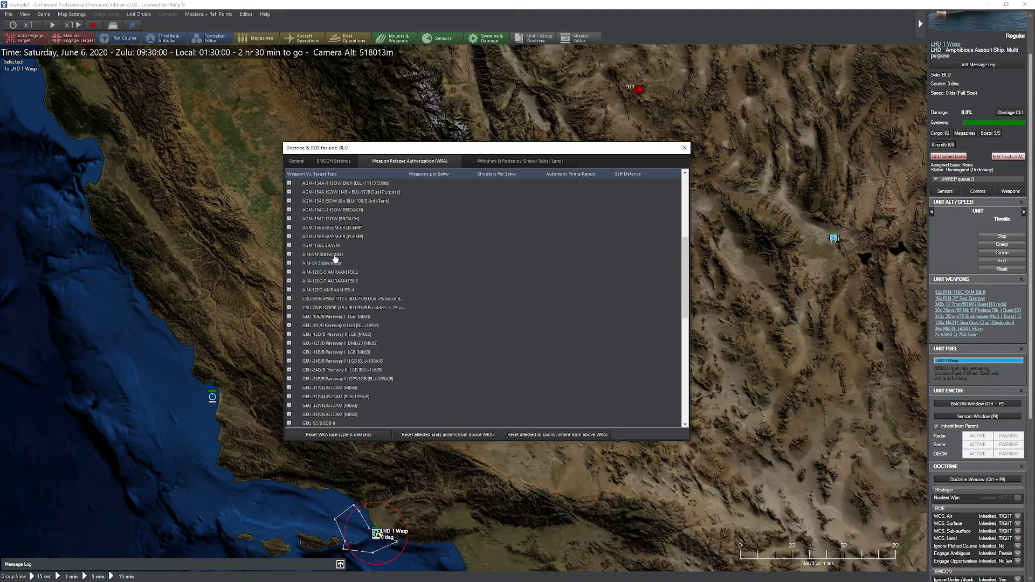
pyautogui.click(290, 263)
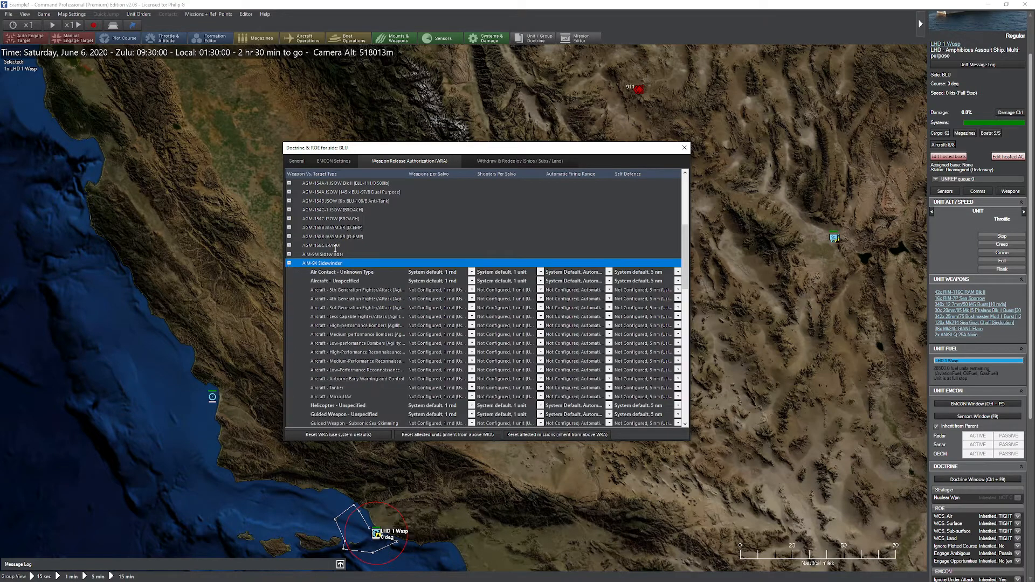
pyautogui.scroll(-2, 359, 241)
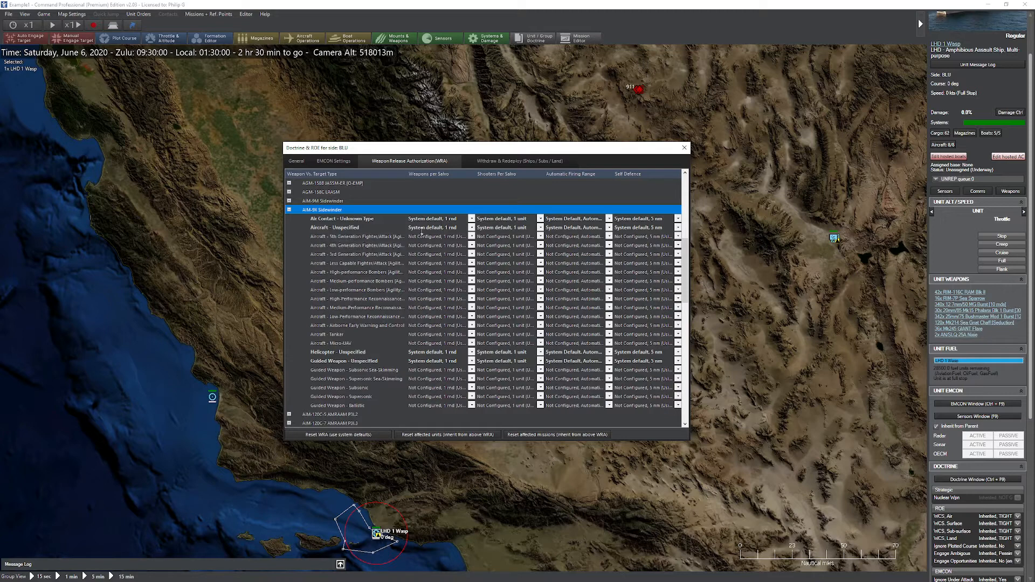
pyautogui.click(441, 239)
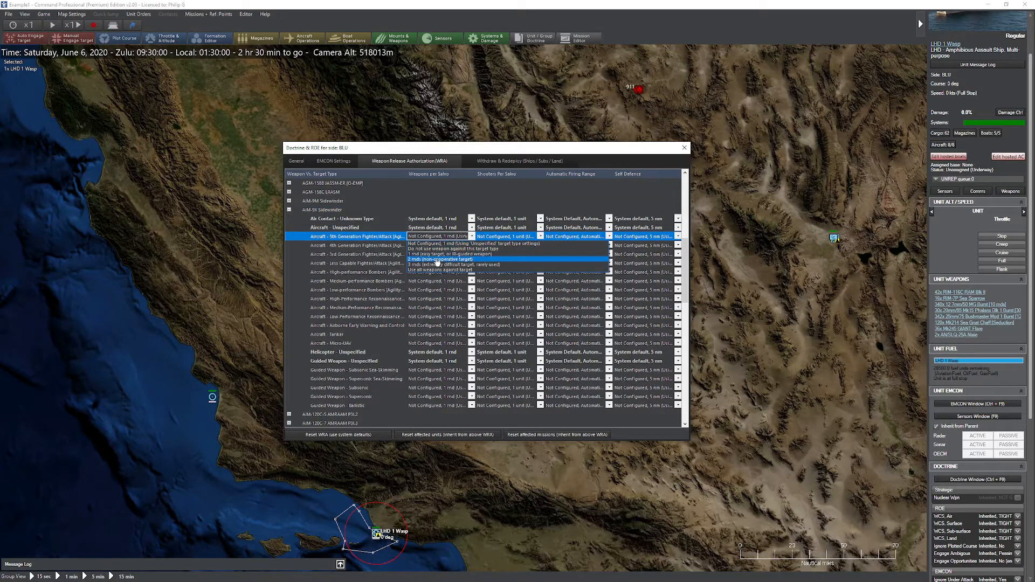
pyautogui.click(435, 258)
# Step: Set the AIM-9X 4th Generation Fighter/Attack weapons per salvo to 2 rnds (non-cooperative target)
pyautogui.click(443, 246)
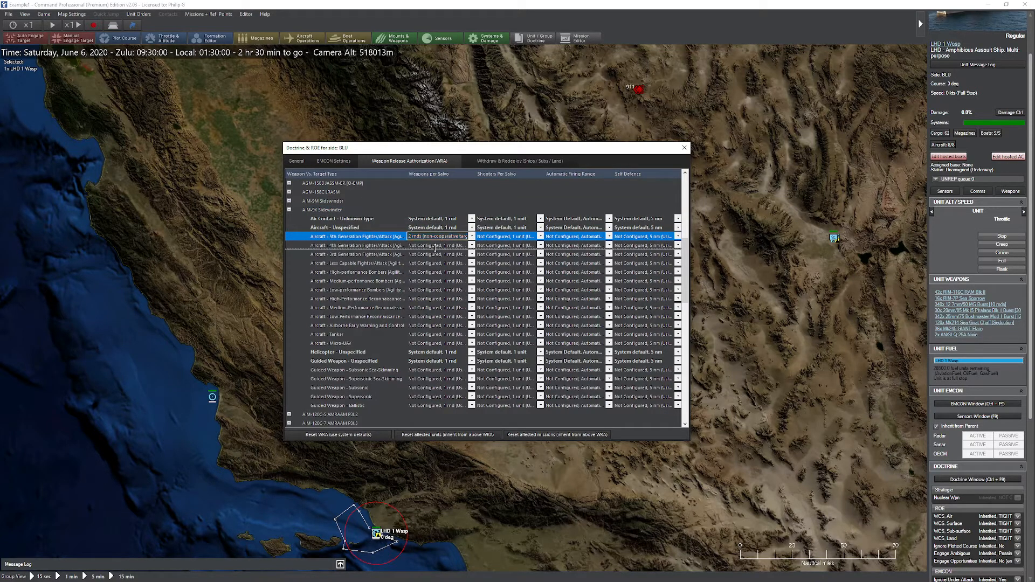
pyautogui.click(436, 247)
pyautogui.click(435, 269)
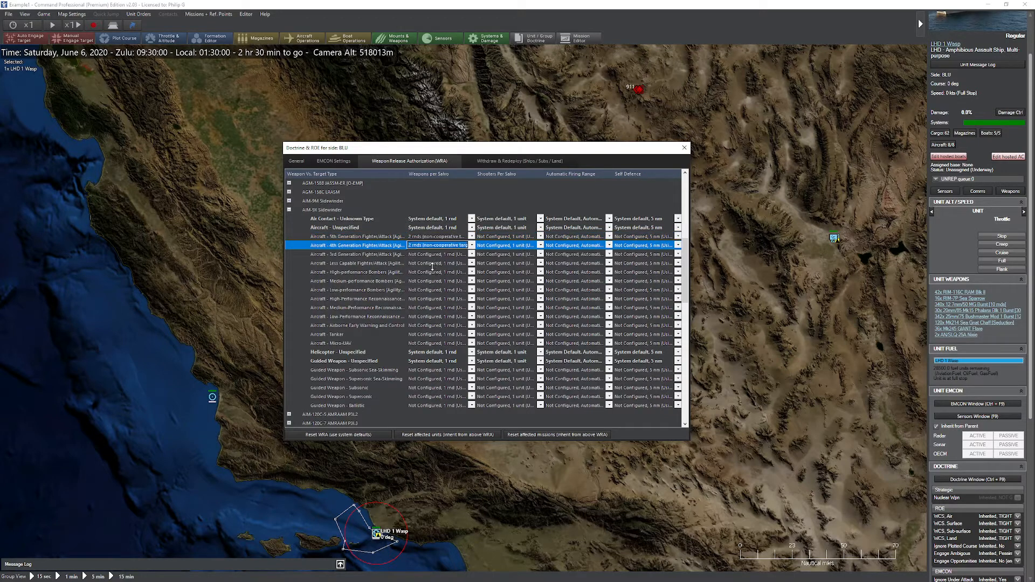
# Step: Set AIM-9X shooters per salvo for Air Contact – Unknown Type and Aircraft – Unspecified to fire from enough units to fill the salvo
pyautogui.click(502, 221)
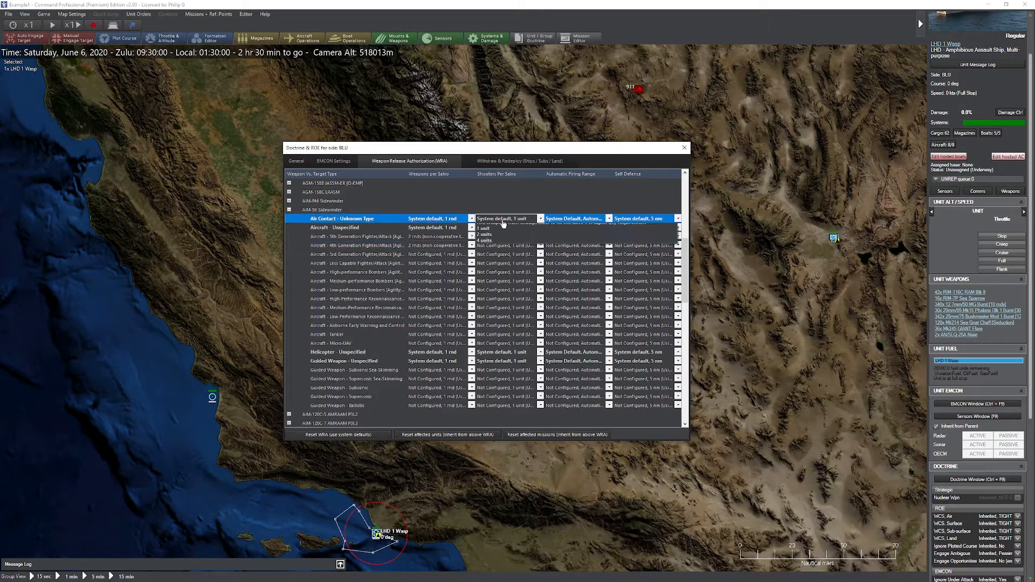
pyautogui.click(506, 233)
pyautogui.click(505, 229)
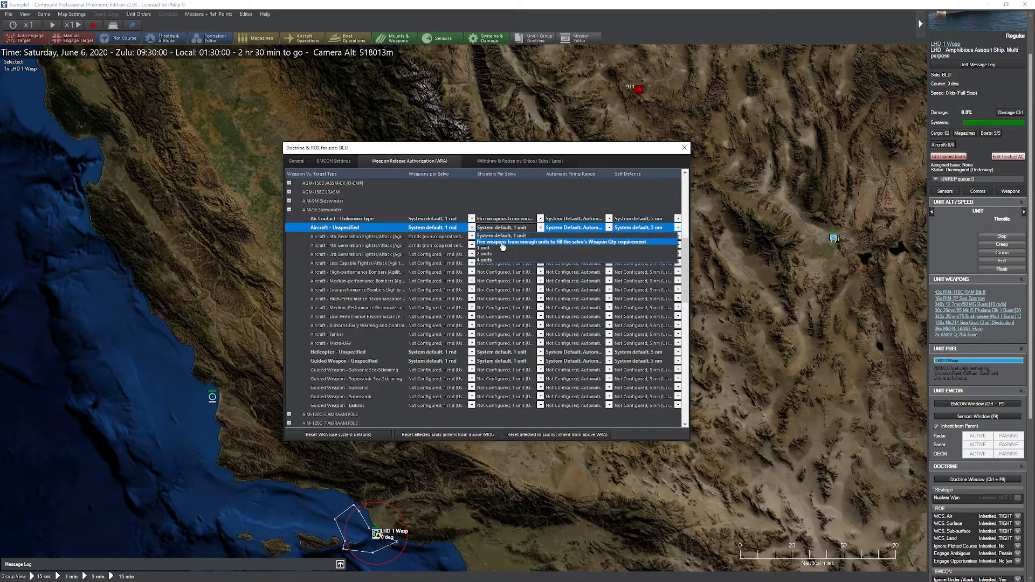
pyautogui.click(504, 241)
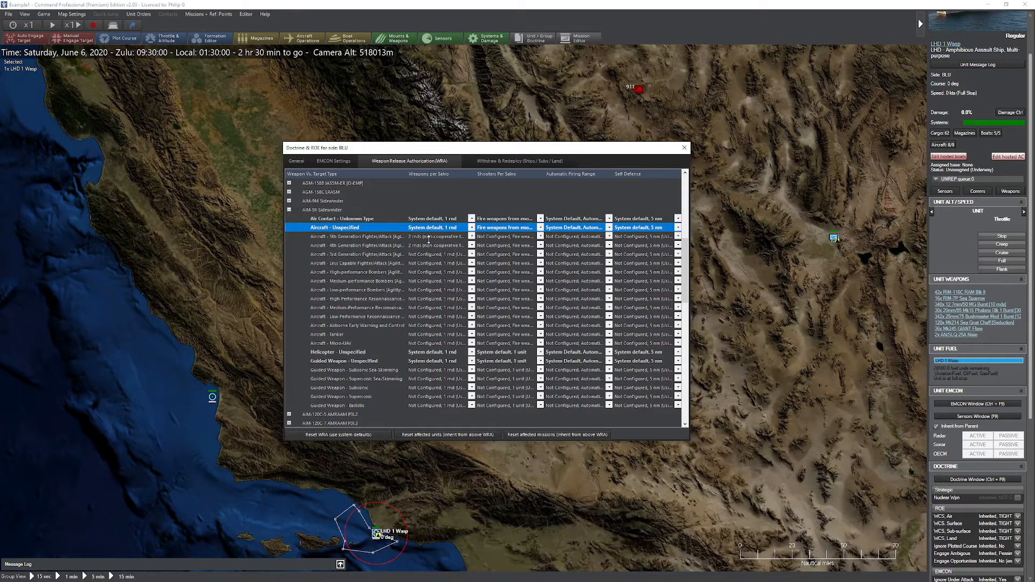
# Step: Set the AIM-9X Helicopter – Unspecified weapons per salvo to Do not use weapon against this target type
pyautogui.scroll(-1, 431, 285)
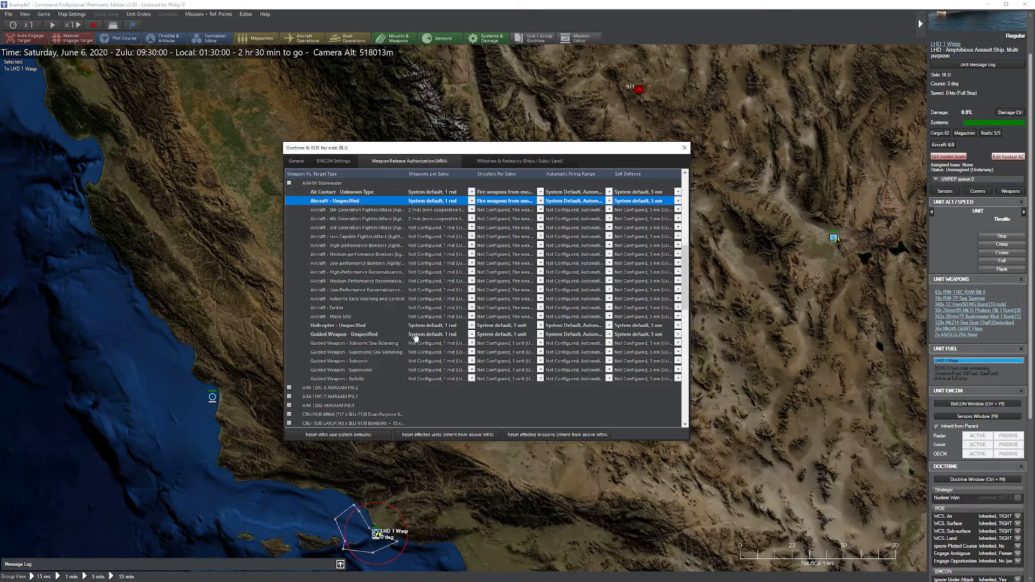
pyautogui.click(434, 326)
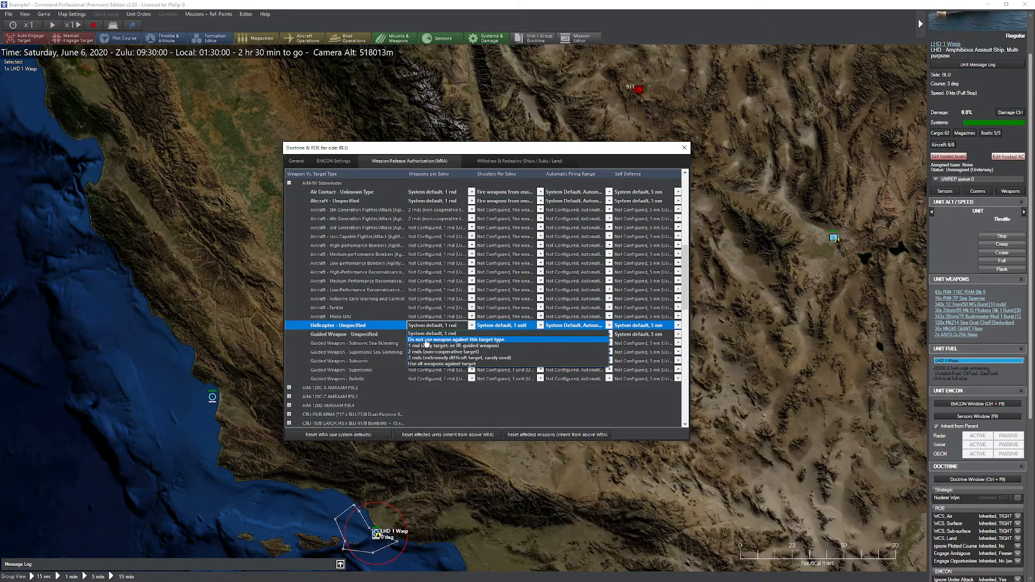
pyautogui.click(436, 341)
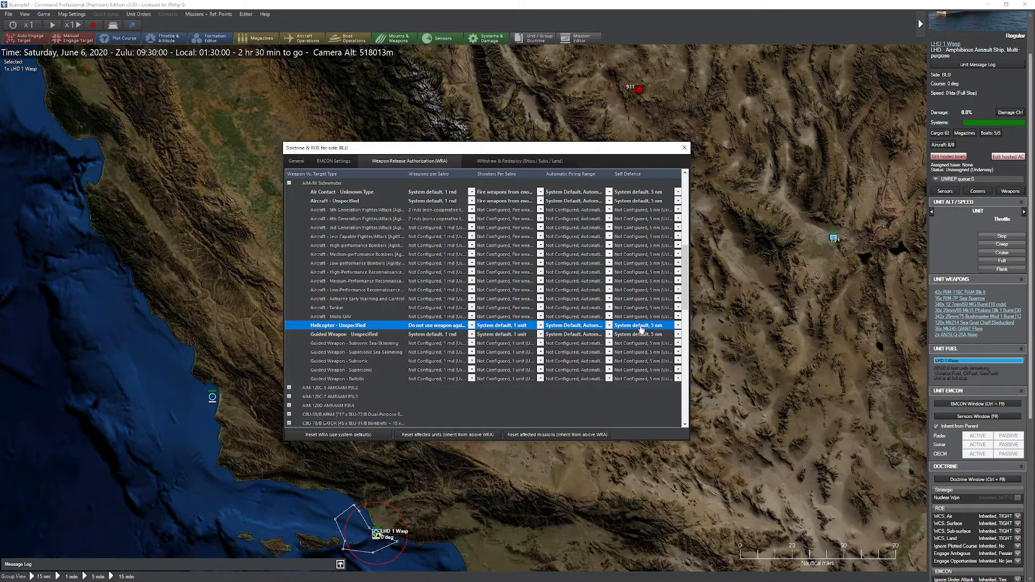
# Step: Set the AIM-9X Helicopter – Unspecified weapons per salvo to 1 rnd (easy target) and adjust its firing range and self defence options
pyautogui.click(451, 327)
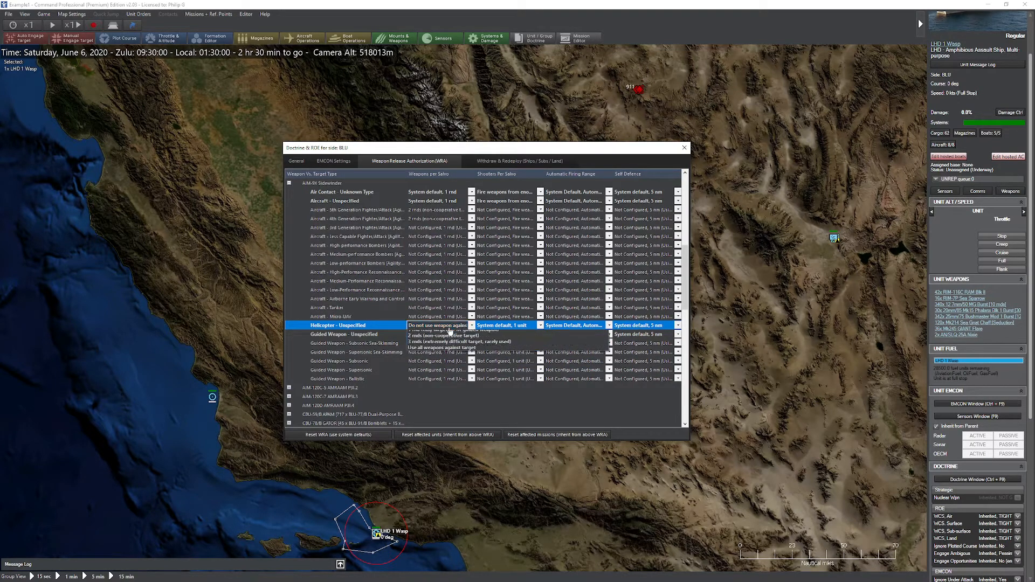
pyautogui.click(433, 346)
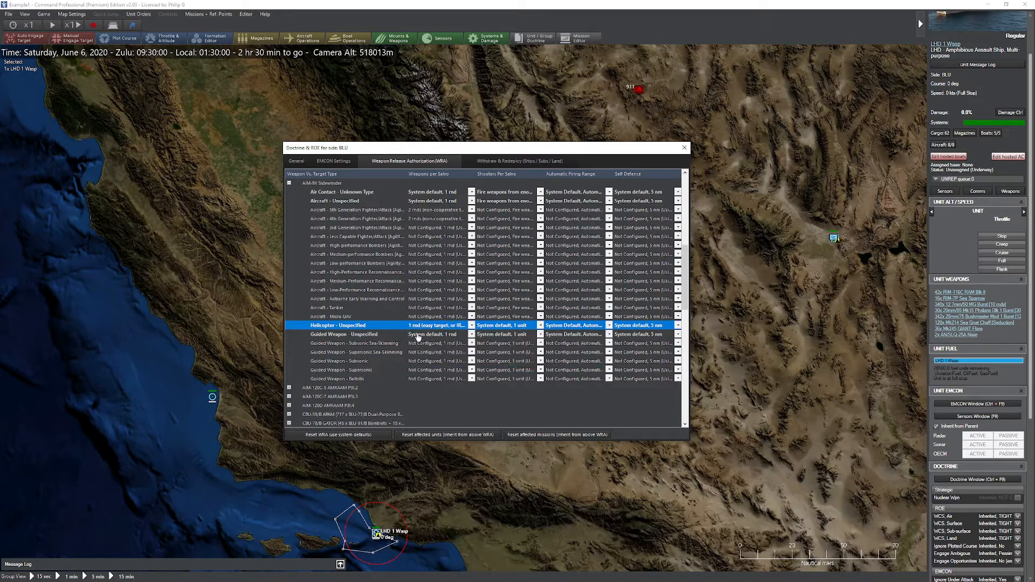
pyautogui.click(550, 329)
pyautogui.click(588, 333)
pyautogui.click(629, 331)
pyautogui.click(630, 366)
# Step: Collapse the AIM-9X, expand the RGM-109E Tomahawk Blk IV TACTOM and set its Land Contact – Unknown Type firing range to System Default, Automatic Fire to Max Range
pyautogui.click(289, 183)
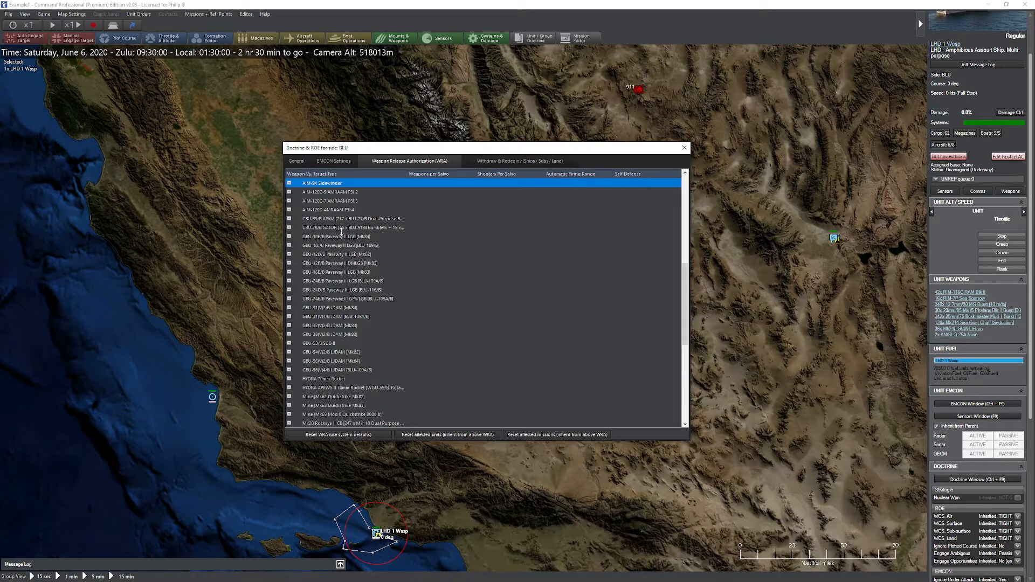
pyautogui.scroll(-9, 314, 242)
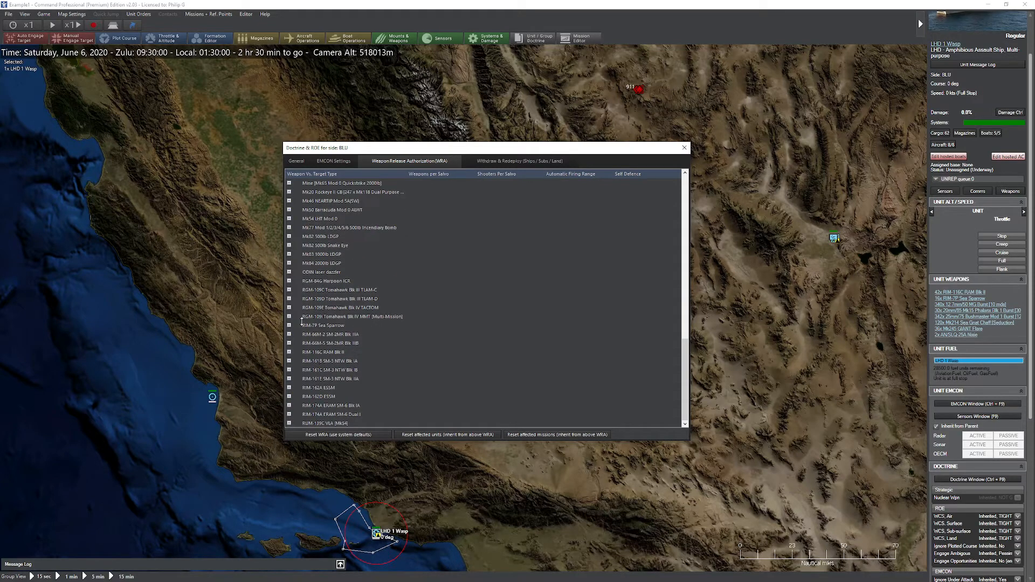
pyautogui.click(291, 307)
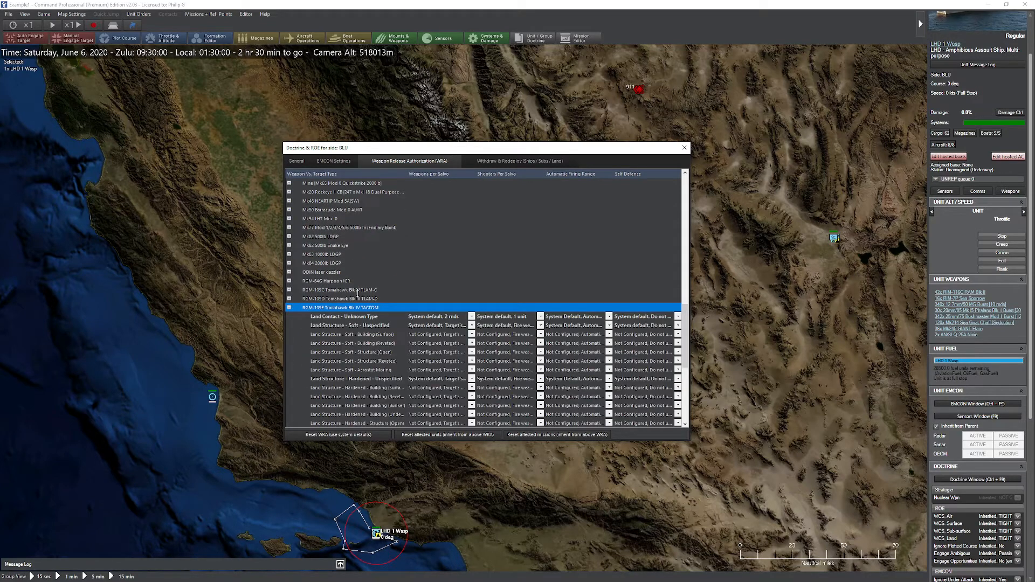
pyautogui.scroll(-4, 345, 304)
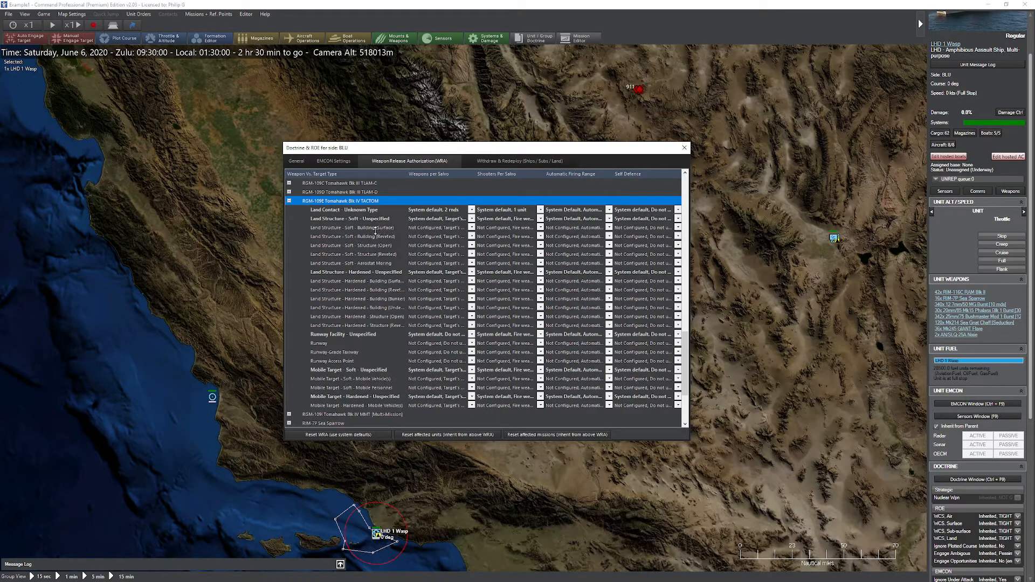
pyautogui.click(572, 211)
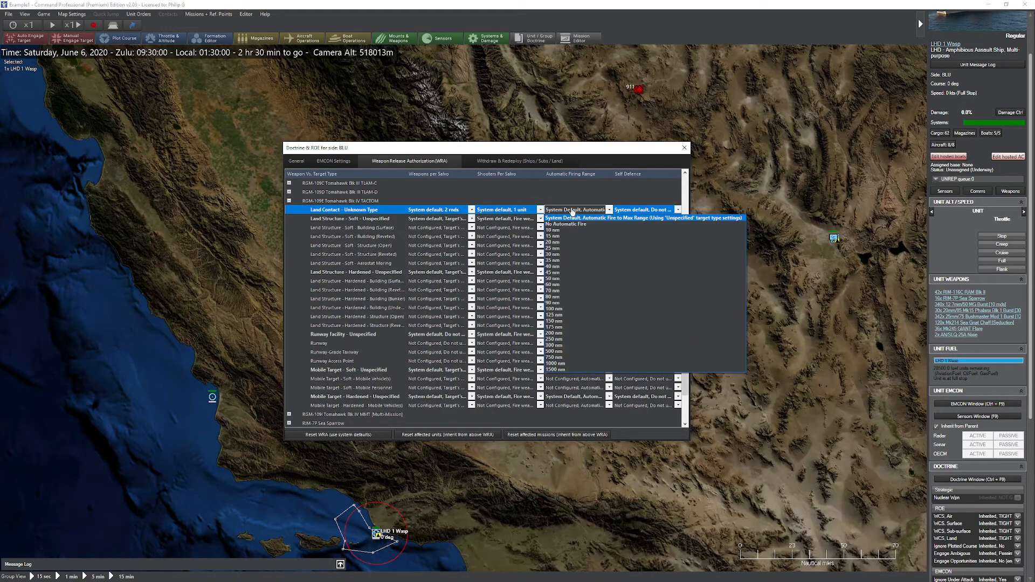
pyautogui.click(588, 215)
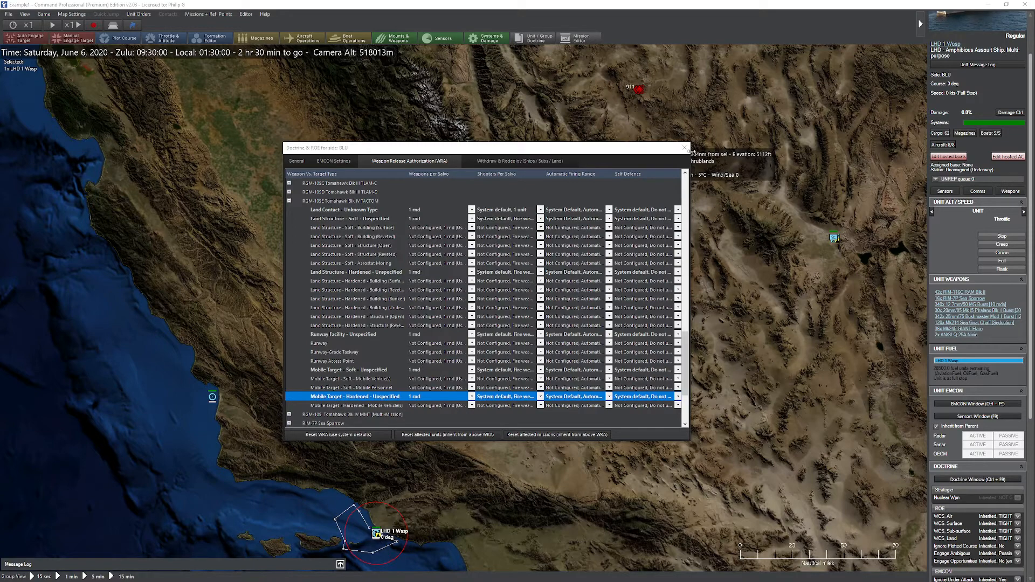
# Step: Close the side doctrine window, then open and close the doctrine window of surface Group 134
pyautogui.click(685, 148)
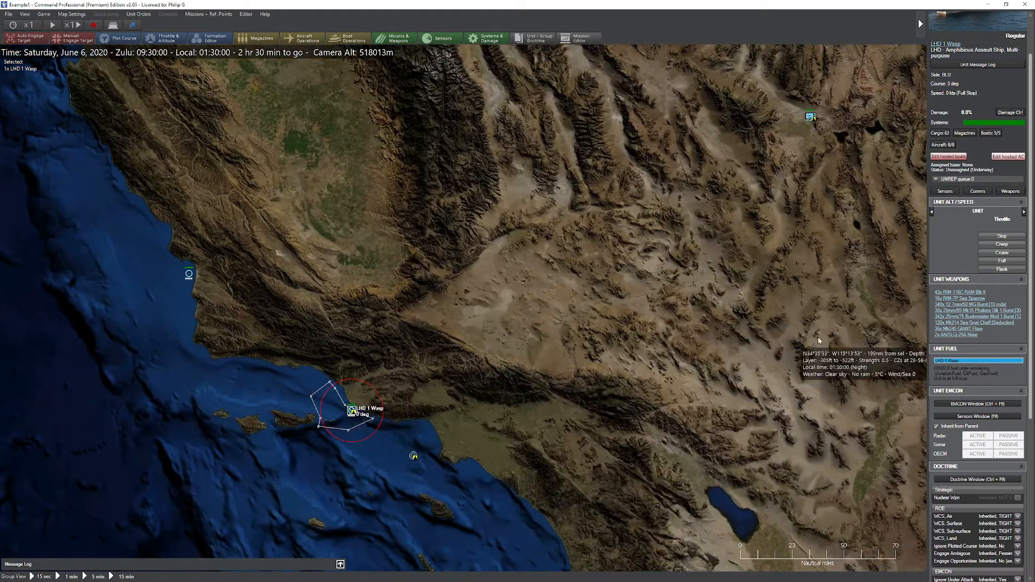
pyautogui.click(413, 456)
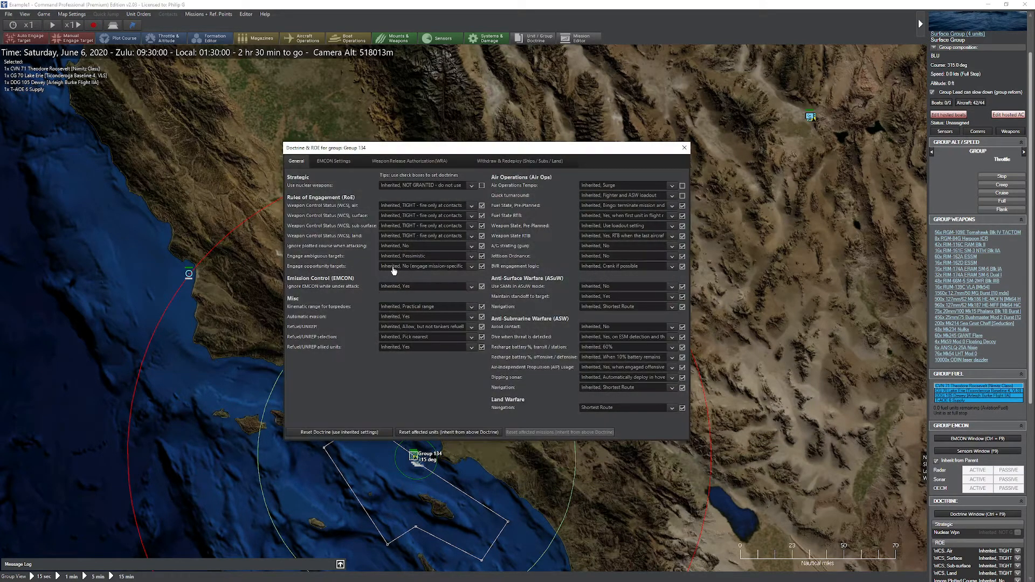
pyautogui.click(685, 147)
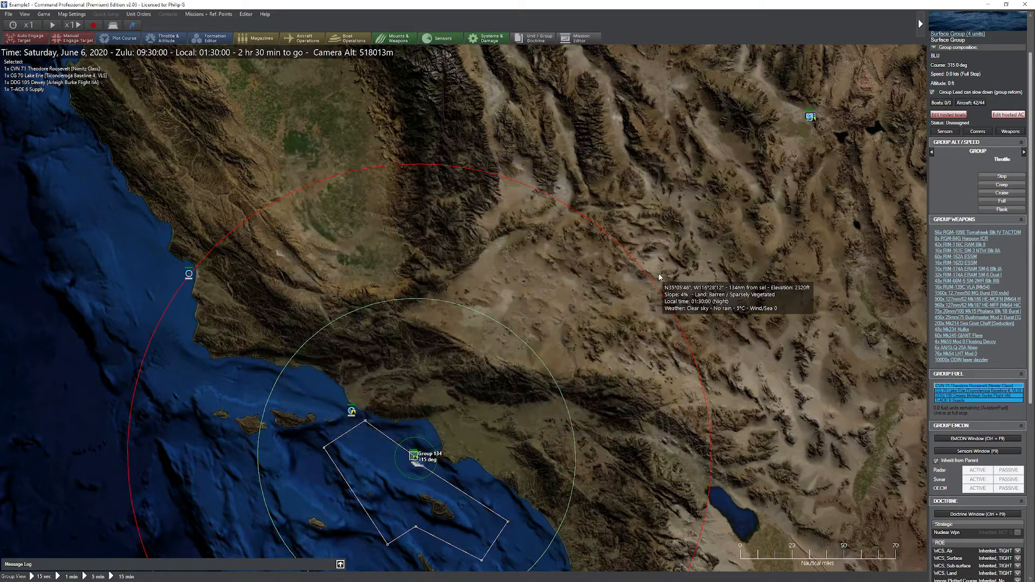
# Step: Increase the simulation time compression
pyautogui.press('+')
pyautogui.press('+')
pyautogui.press('+')
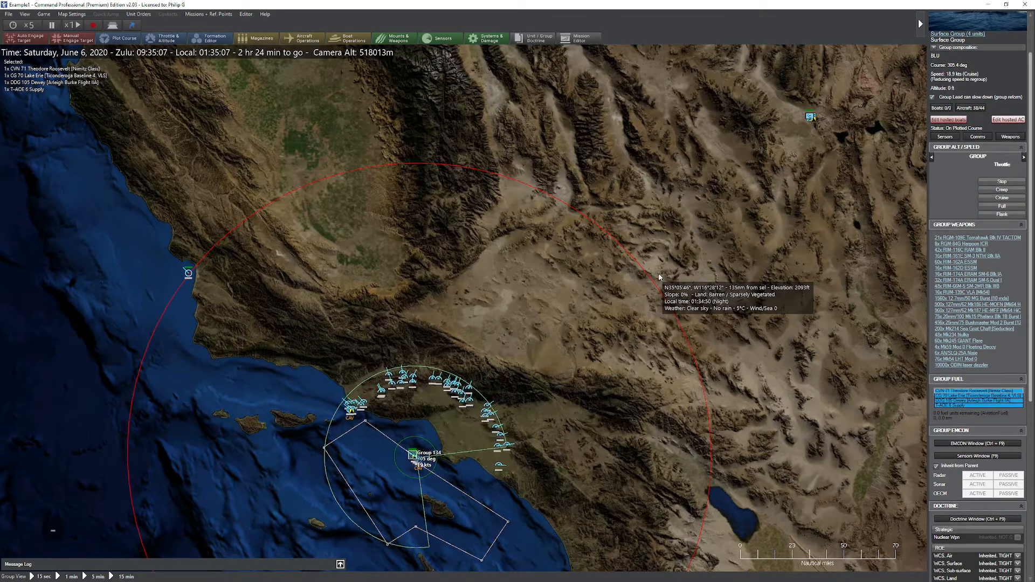
# Step: Open the DDG 1000 Zumwalt's weapon release doctrine and set the 155mm/62 AGS HVP Air Contact – Unknown Type firing range to No Automatic Fire
pyautogui.moveTo(529, 279); pyautogui.dragTo(548, 250)
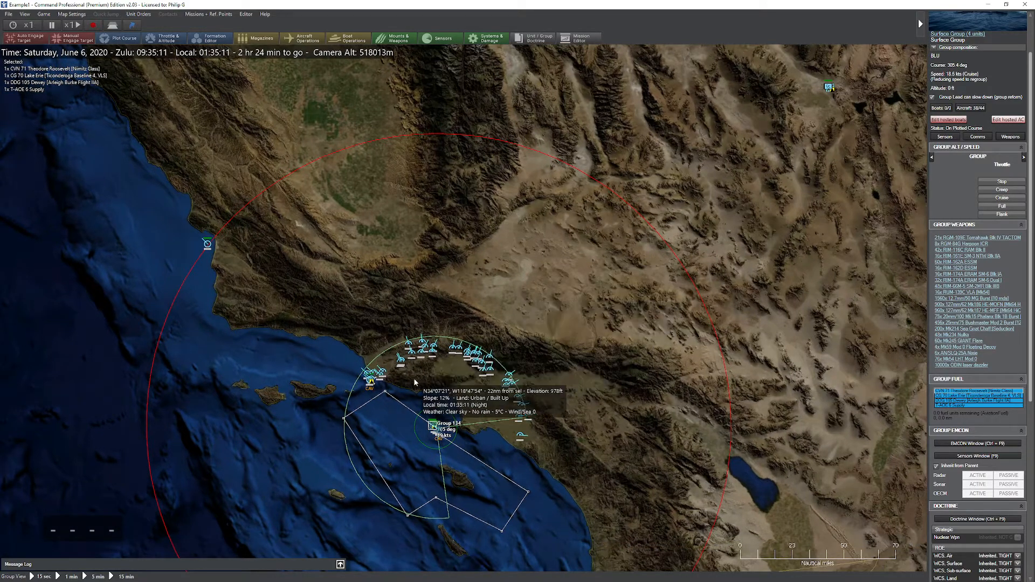
pyautogui.click(372, 384)
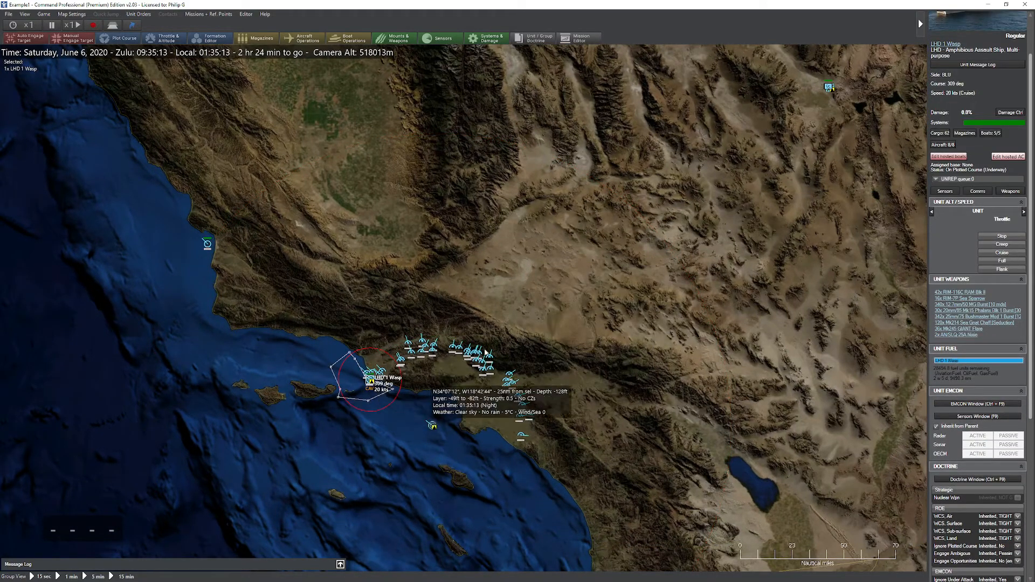
pyautogui.click(212, 243)
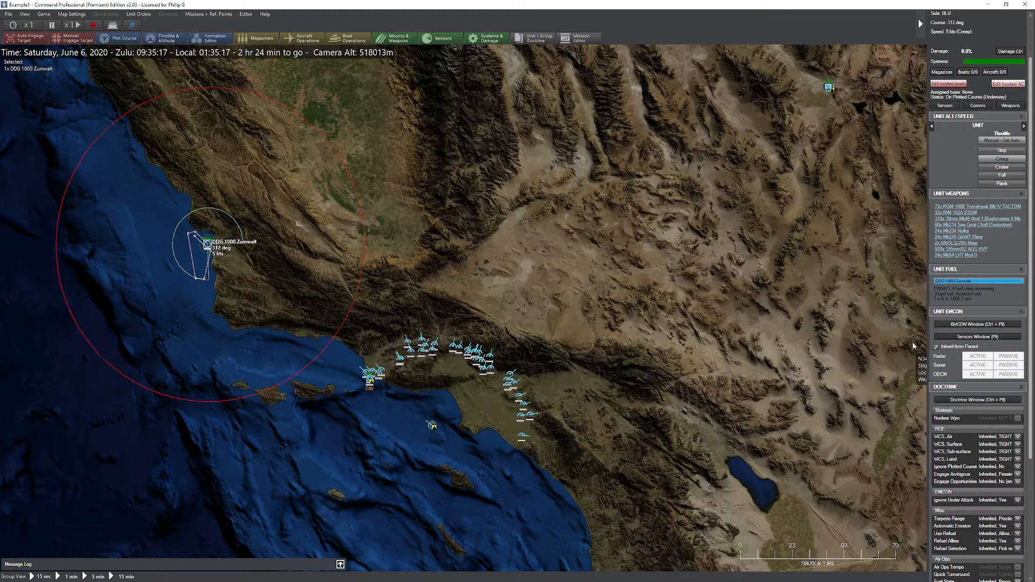
pyautogui.click(970, 401)
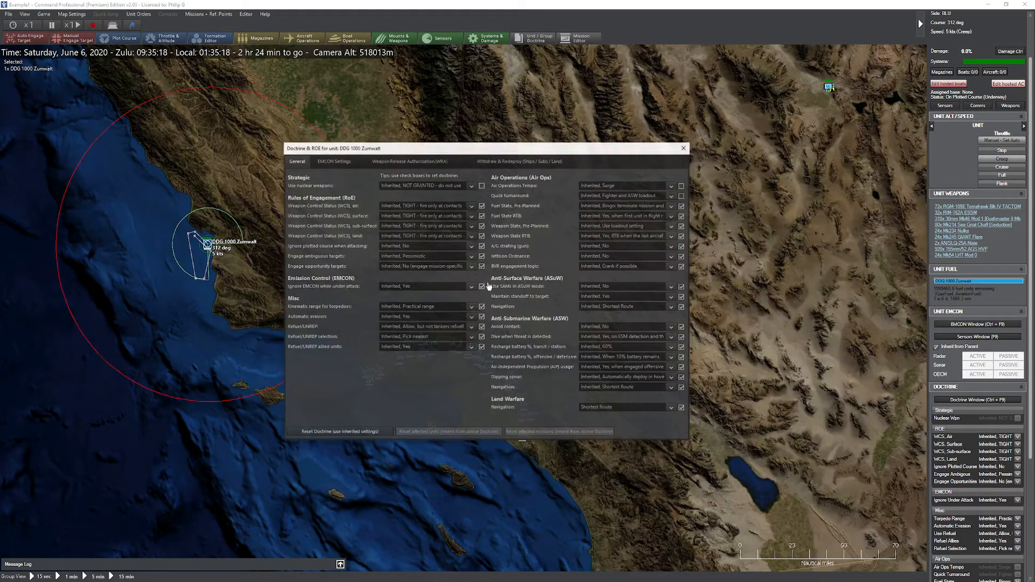
pyautogui.click(424, 162)
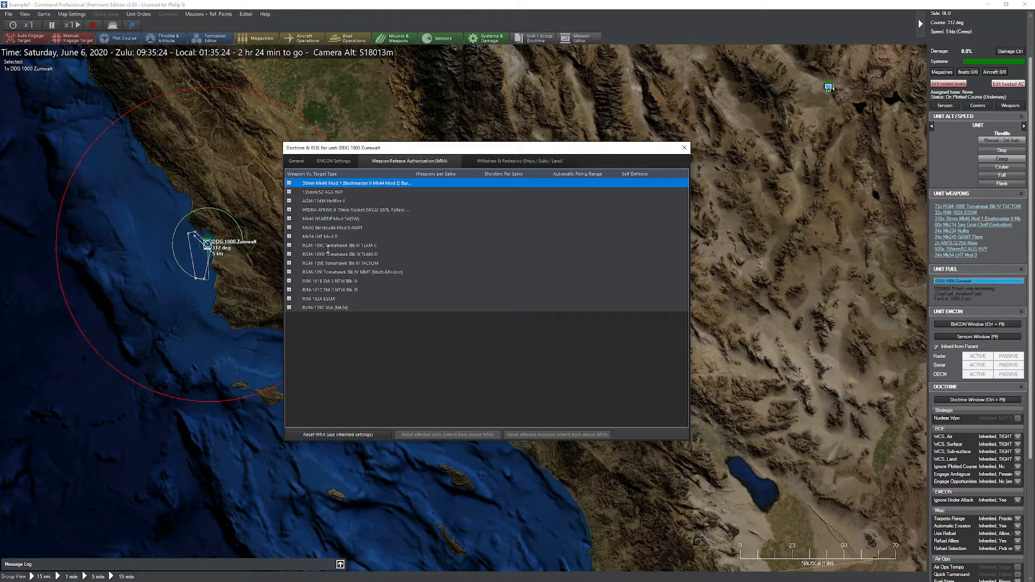
pyautogui.click(289, 192)
pyautogui.click(435, 201)
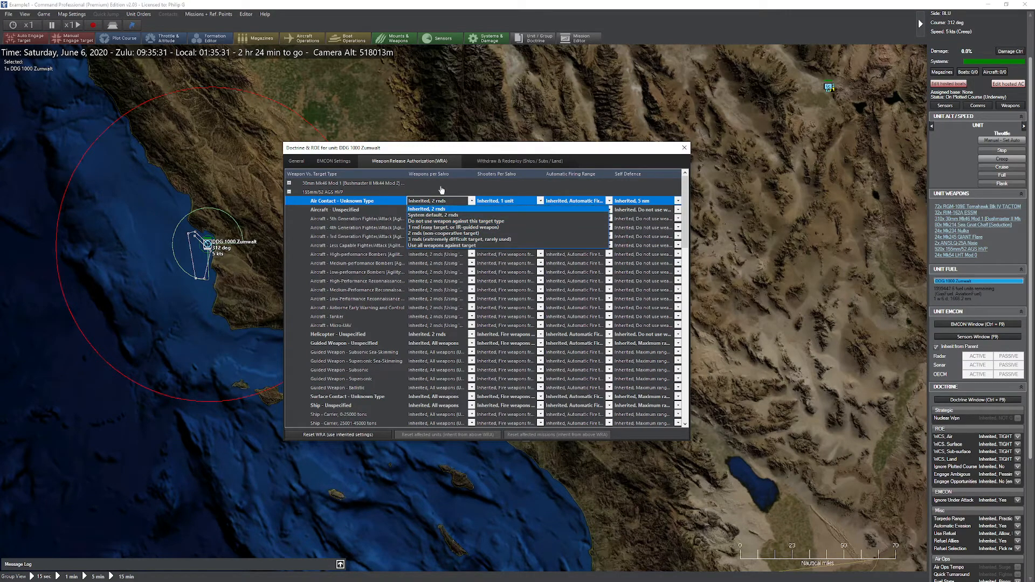
pyautogui.click(577, 197)
pyautogui.click(575, 202)
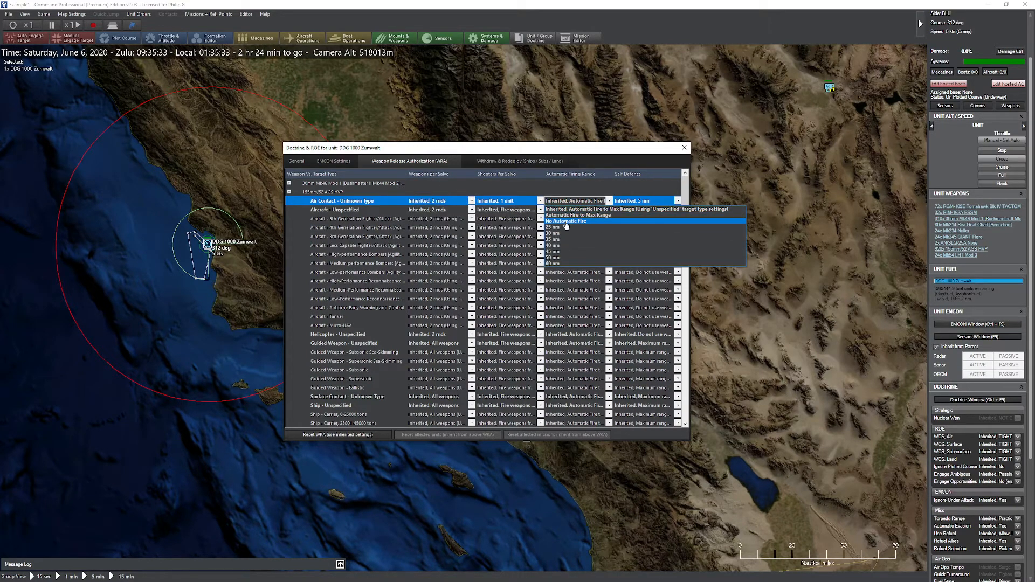
pyautogui.click(577, 221)
# Step: Set the Aircraft – Unspecified and Helicopter – Unspecified automatic firing ranges to No Automatic Fire
pyautogui.click(575, 209)
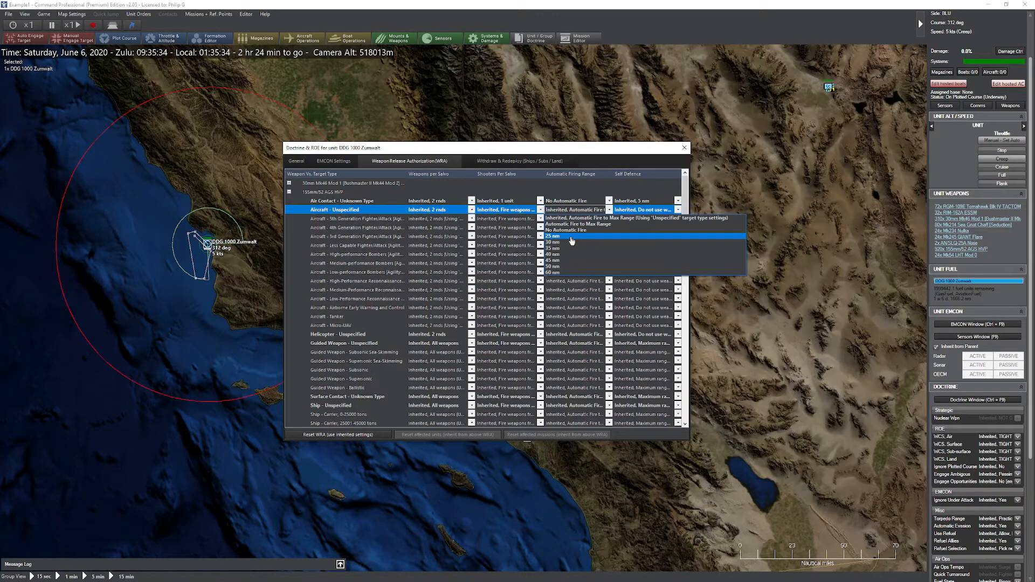
pyautogui.click(575, 230)
pyautogui.click(575, 335)
pyautogui.click(575, 335)
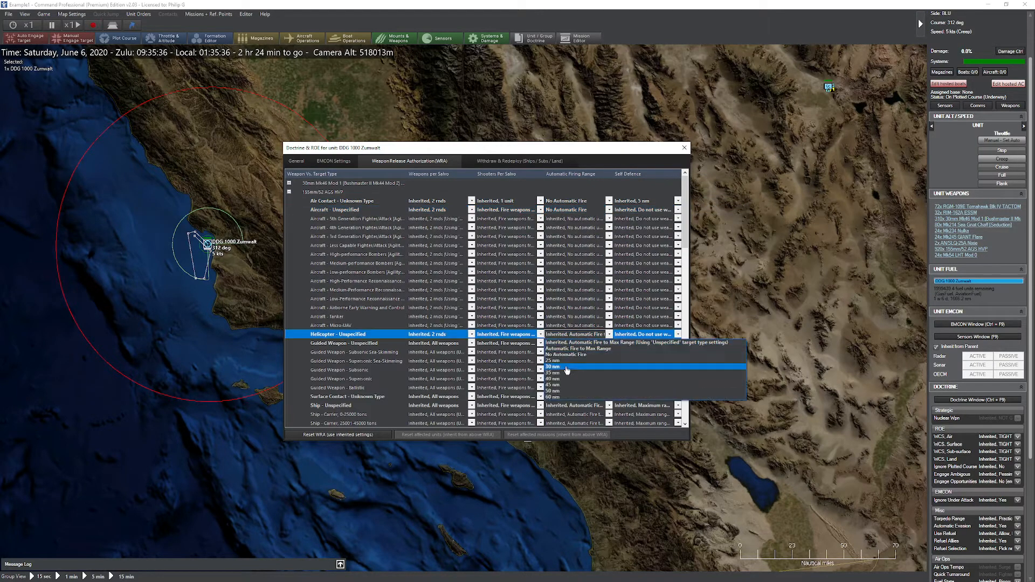
pyautogui.click(576, 352)
# Step: Set the Guided Weapon – Unspecified and Surface Contact – Unknown Type automatic firing ranges to No Automatic Fire
pyautogui.scroll(-2, 576, 352)
pyautogui.click(583, 292)
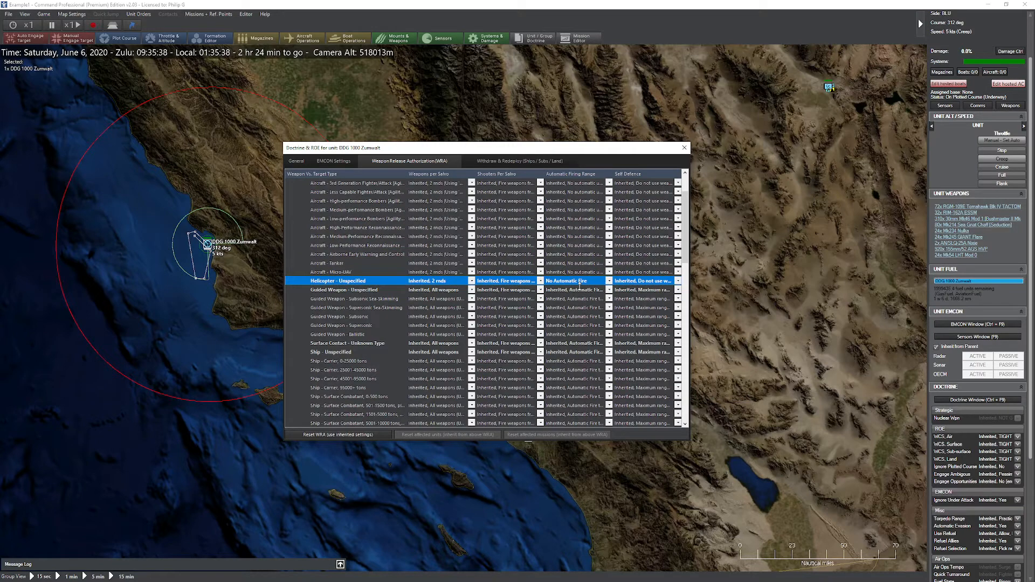
pyautogui.click(582, 291)
pyautogui.click(589, 312)
pyautogui.scroll(-3, 581, 265)
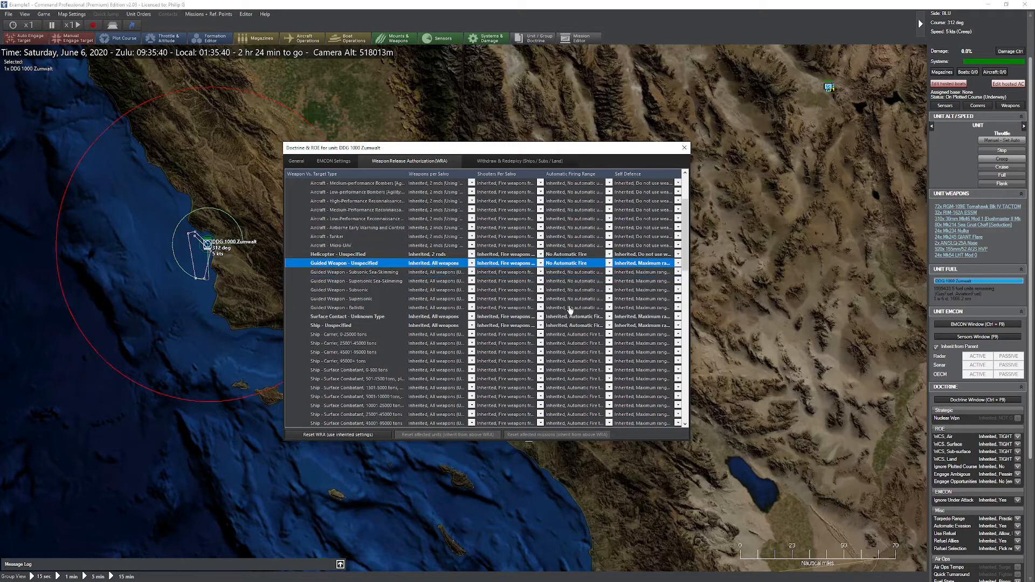
pyautogui.click(576, 266)
pyautogui.click(576, 266)
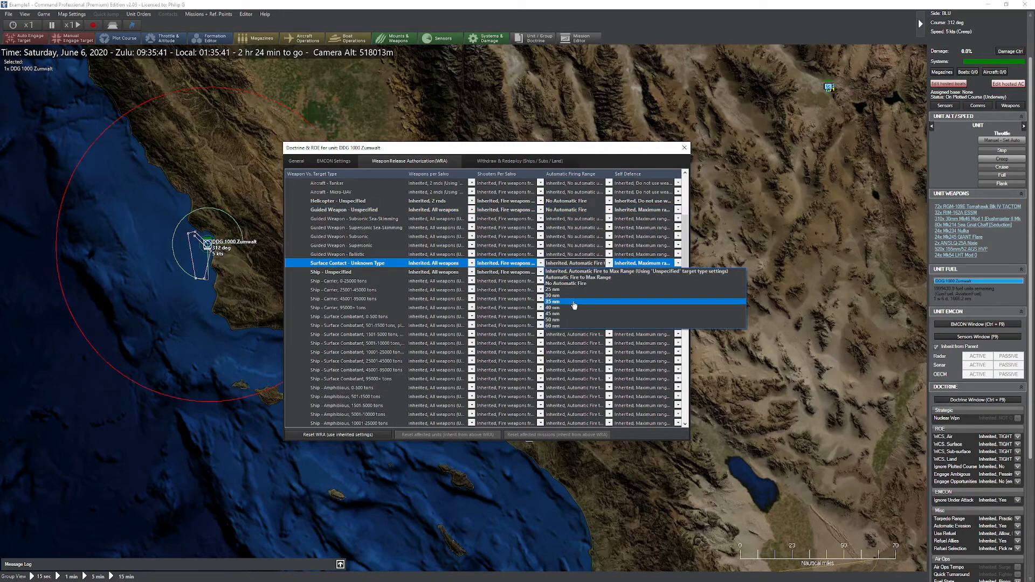
pyautogui.click(578, 285)
# Step: Set the Ship – Unspecified and Land Contact – Unknown Type automatic firing ranges to No Automatic Fire and close the doctrine window
pyautogui.click(581, 274)
pyautogui.click(581, 274)
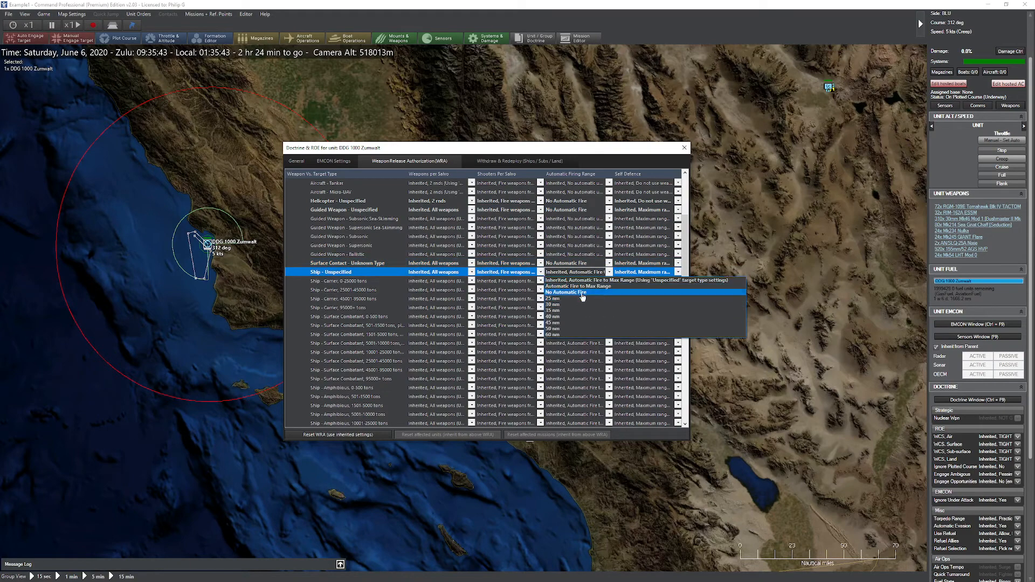
pyautogui.click(581, 294)
pyautogui.scroll(-6, 578, 332)
pyautogui.scroll(-7, 578, 332)
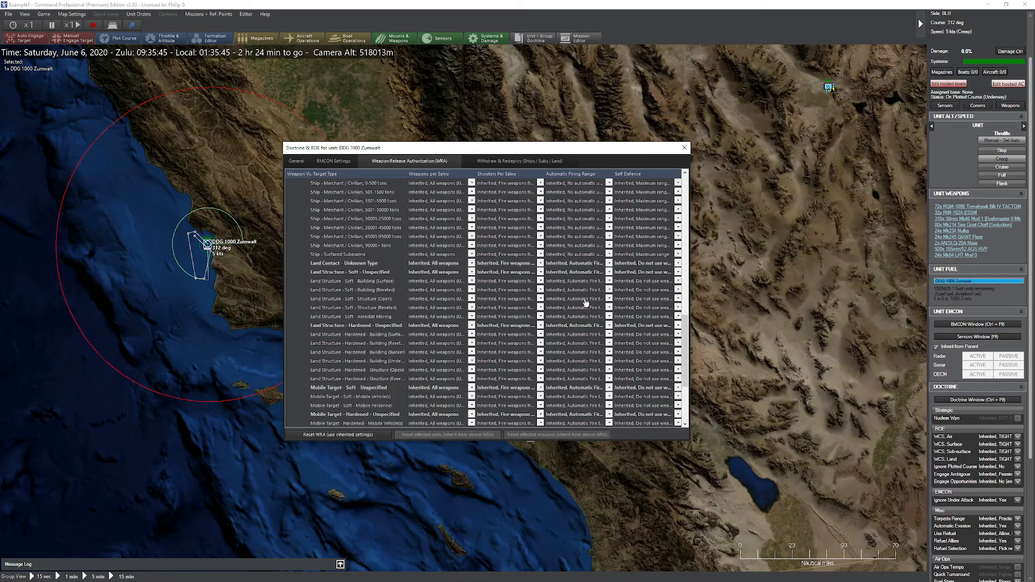
pyautogui.click(578, 266)
pyautogui.click(578, 266)
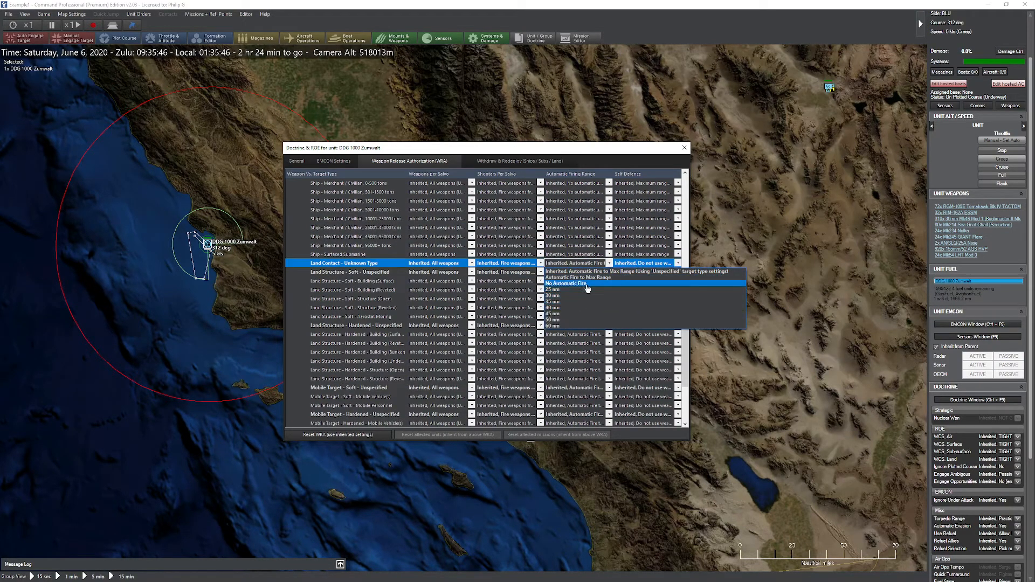
pyautogui.click(587, 286)
pyautogui.click(685, 147)
# Step: Increase the time compression to 15x
pyautogui.scroll(-4, 545, 331)
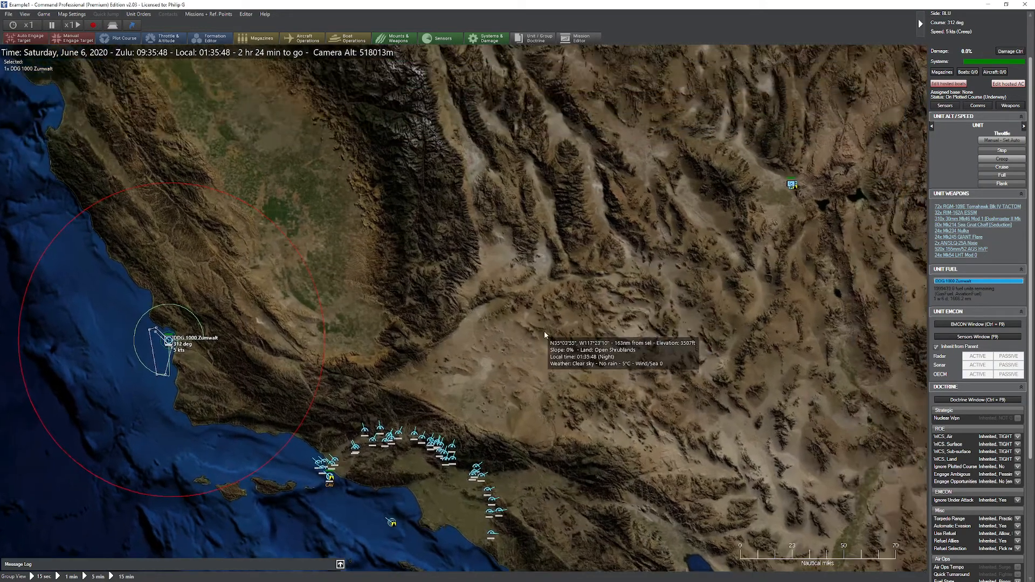
pyautogui.press('+')
pyautogui.press('+')
pyautogui.press('+')
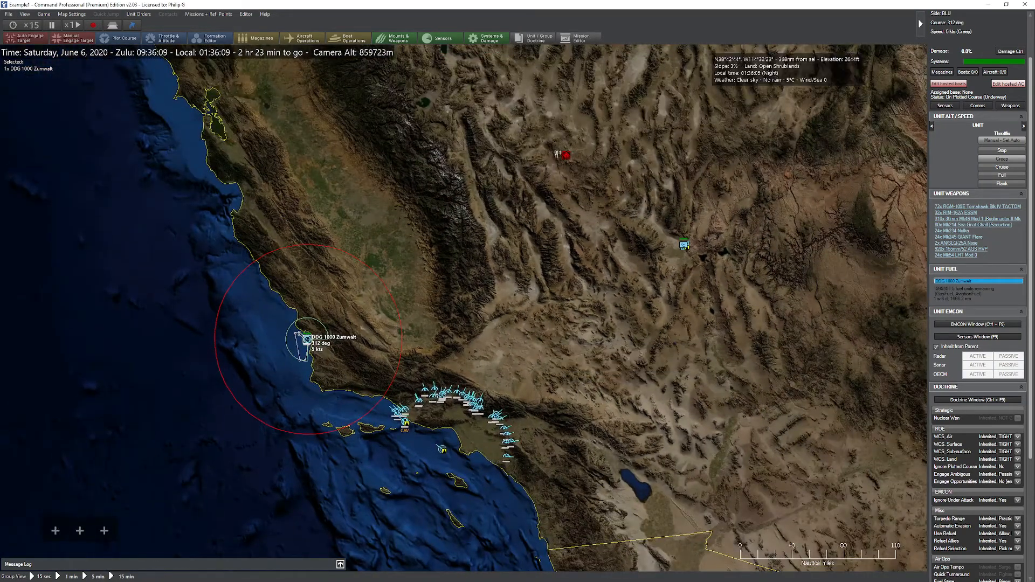
# Step: Reduce the time compression back to 1x
pyautogui.scroll(5, 716, 183)
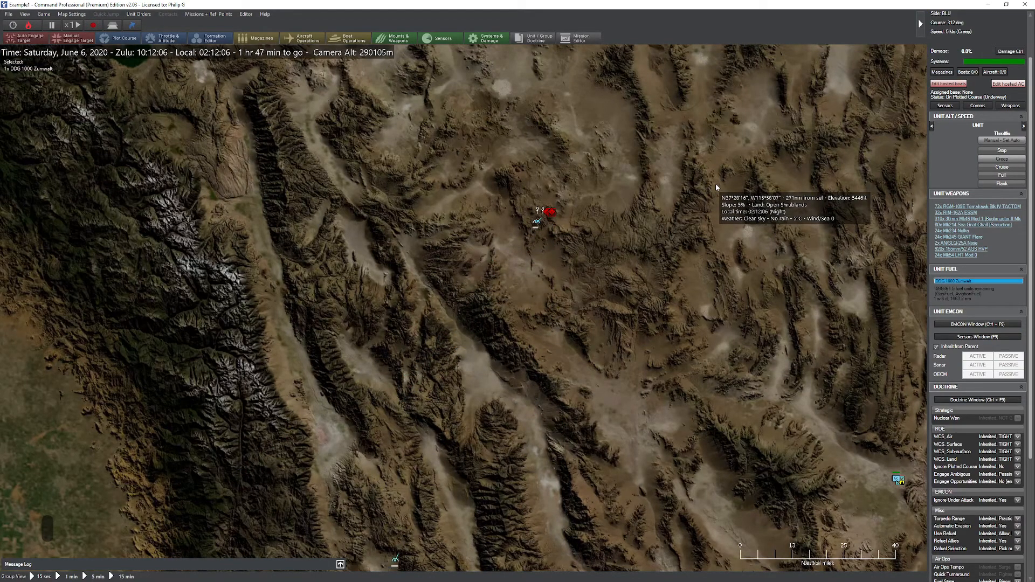
pyautogui.press('-')
pyautogui.press('-')
pyautogui.press('-')
pyautogui.press('-')
pyautogui.press('-')
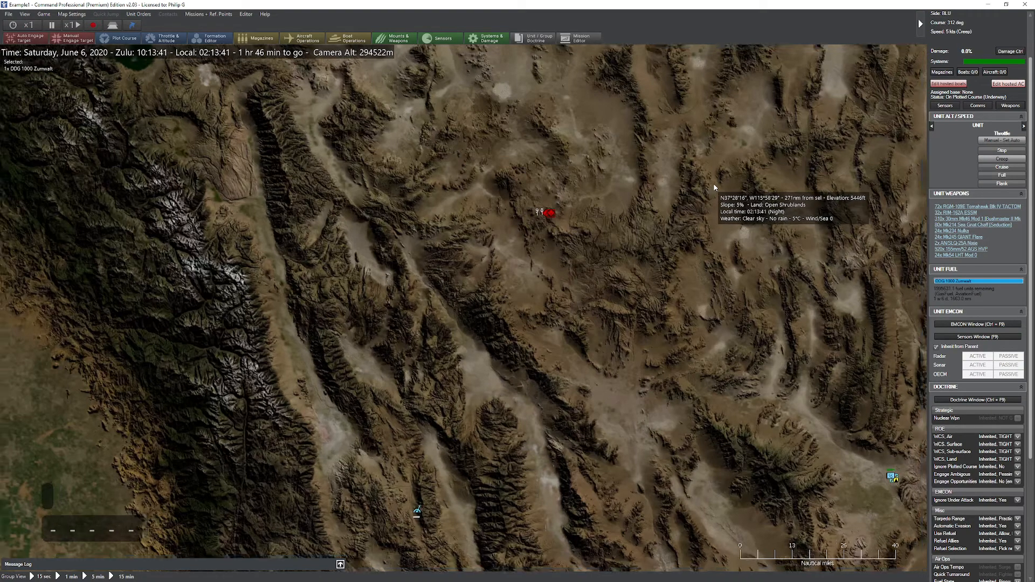